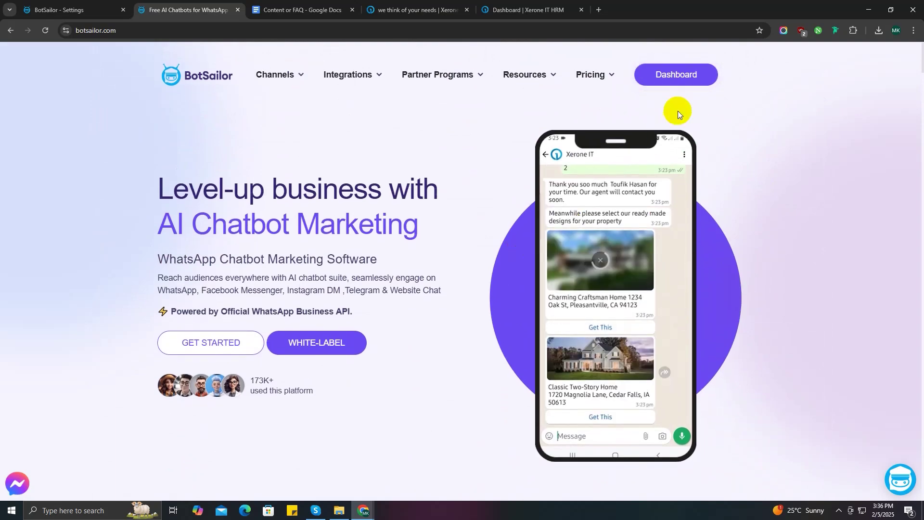
- Go to the account dashboard with the Dashboard button in botsailor.com's top navigation
left_click(680, 72)
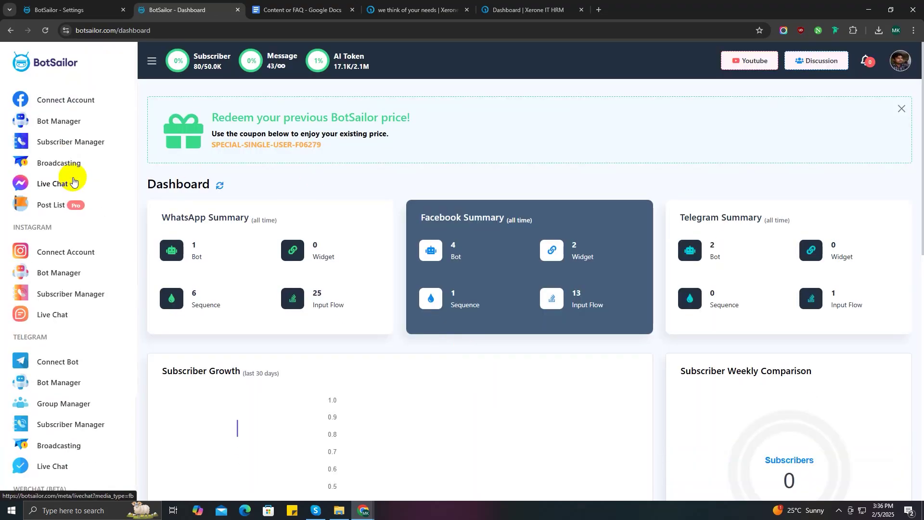
- Open the AI Training Campaign list in the account settings
scroll(72, 193, "down", 4)
left_click(56, 420)
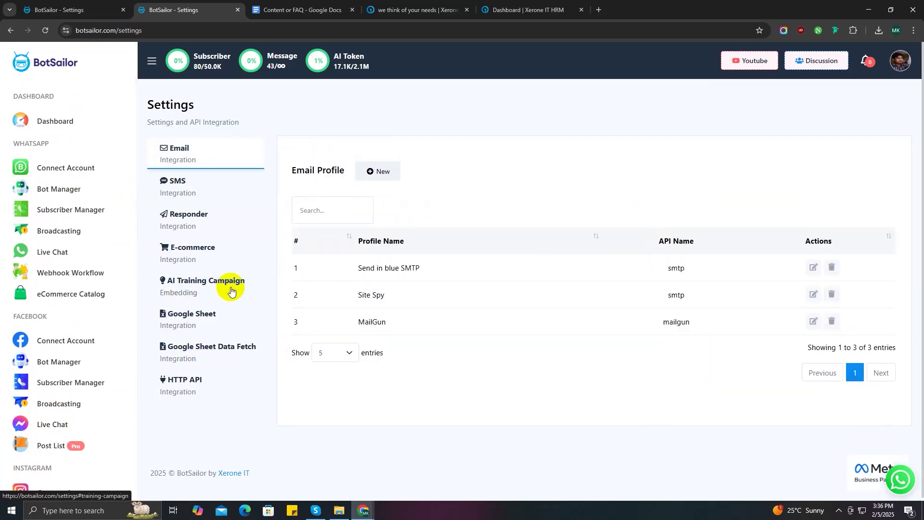
left_click(232, 283)
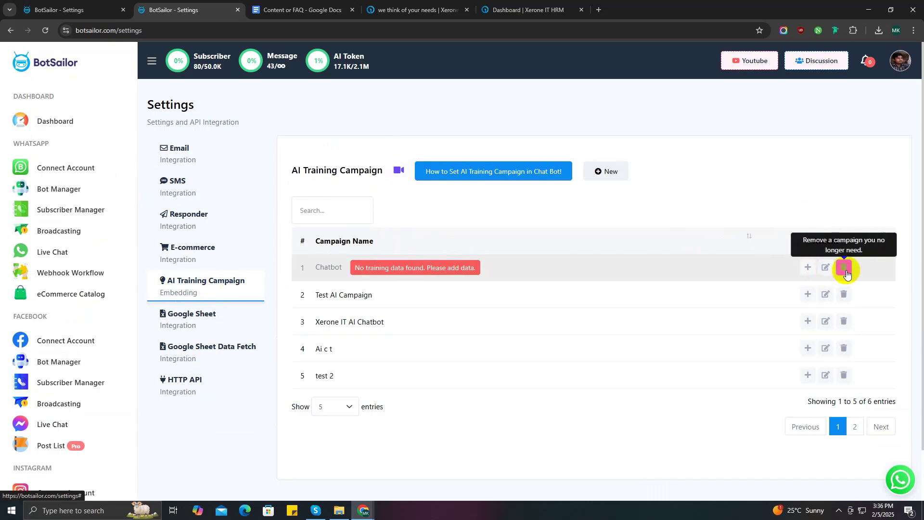
- Delete the existing Chatbot campaign and dismiss the success message
left_click(847, 273)
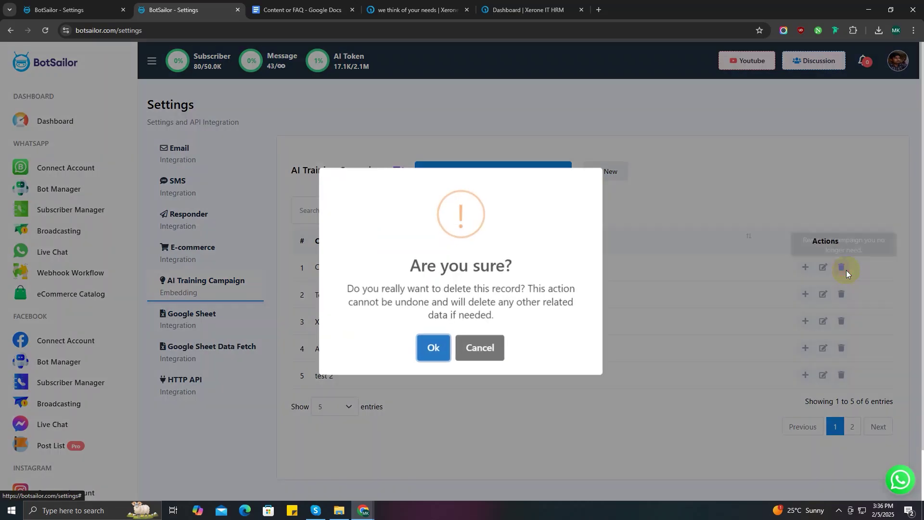
left_click(443, 345)
left_click(462, 331)
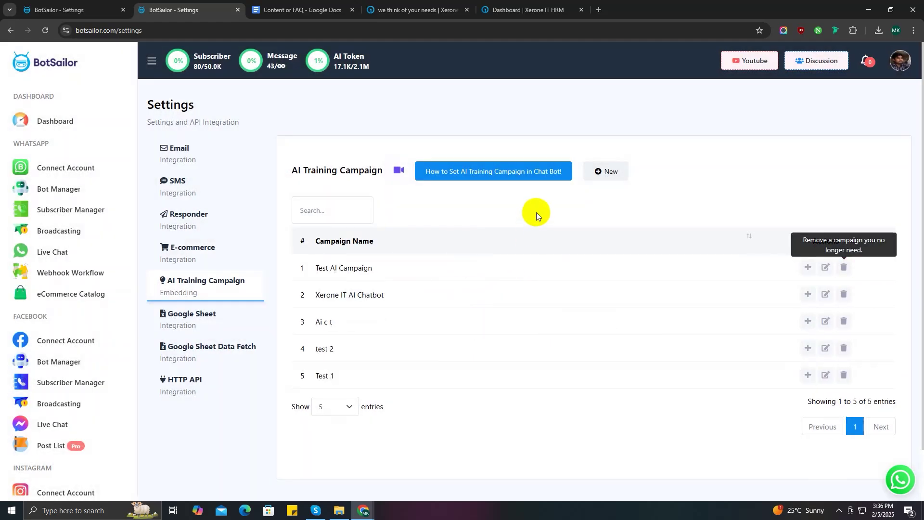
- Start a new training campaign named 'Chatbot'
left_click(609, 177)
left_click(564, 122)
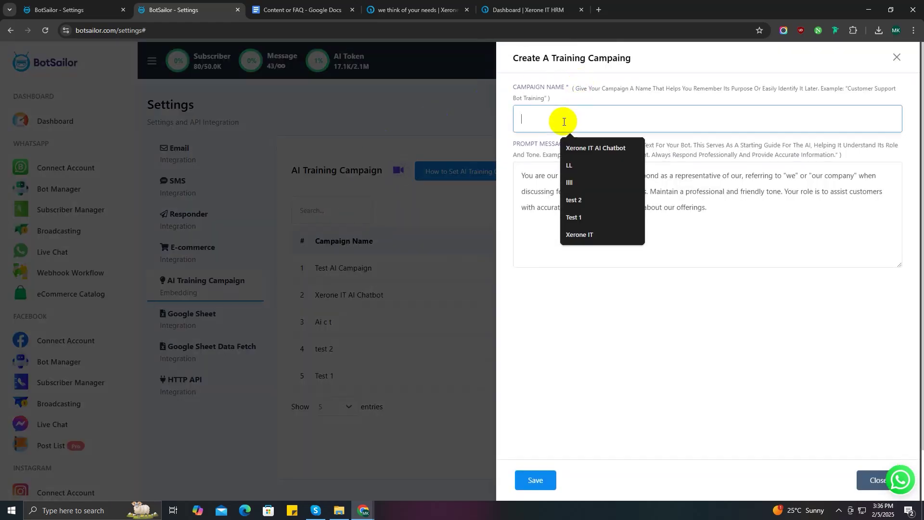
type("Chatb")
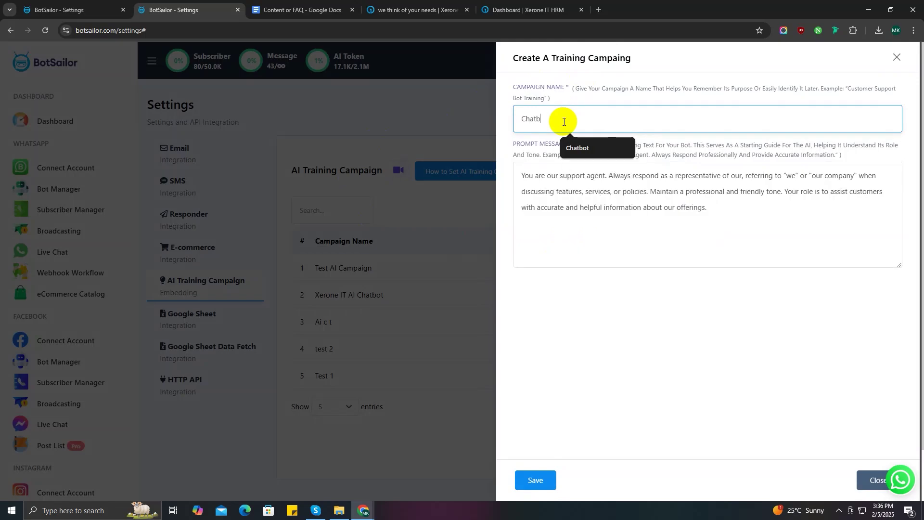
type("ot")
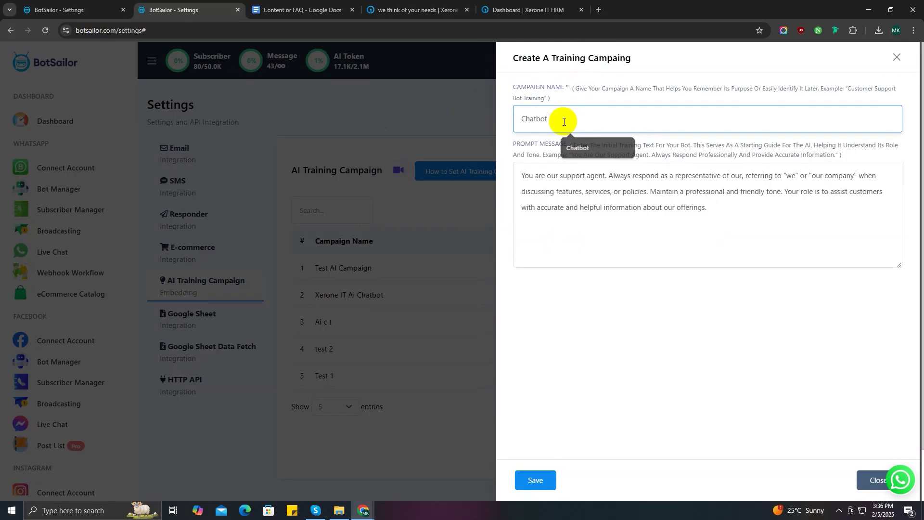
- Change 'our' to 'a Xerone IT' in the prompt message and save the campaign
left_click(576, 193)
left_click_drag(525, 175, 754, 219)
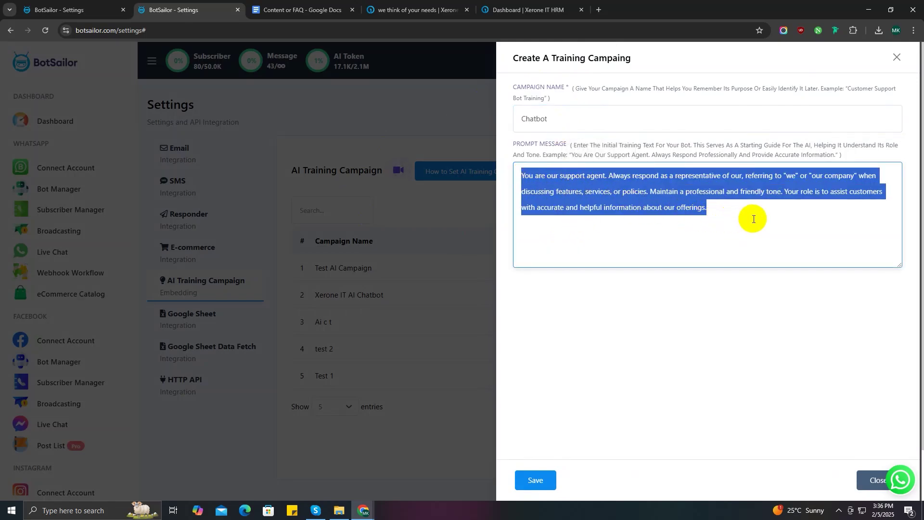
left_click(753, 219)
left_click_drag(513, 143, 851, 155)
left_click(723, 207)
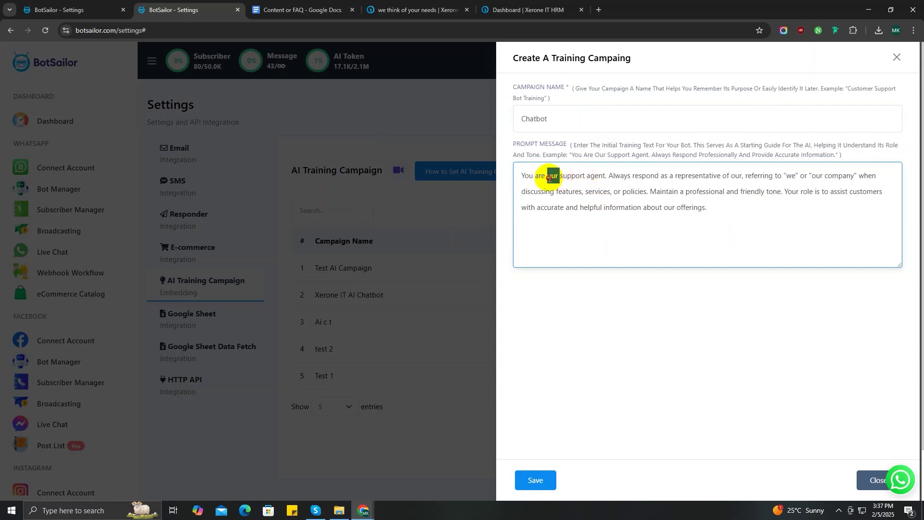
type("a")
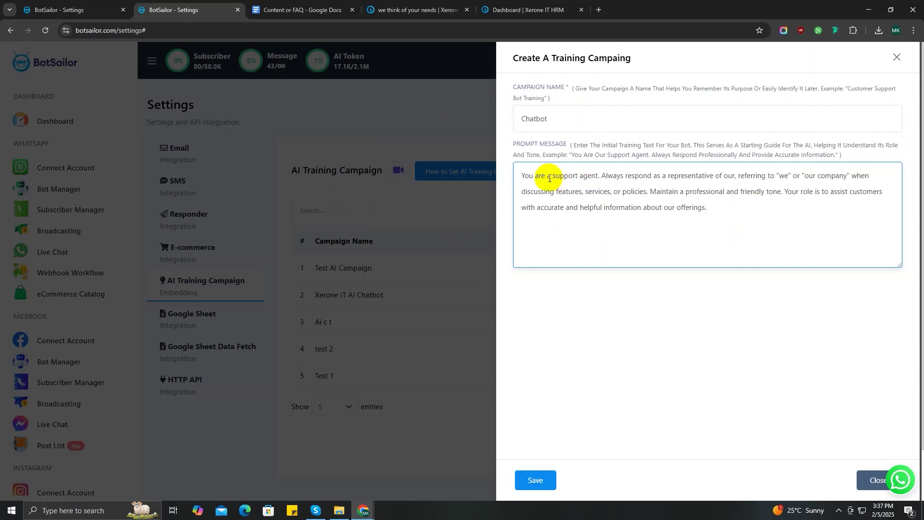
type(" Xerone IT")
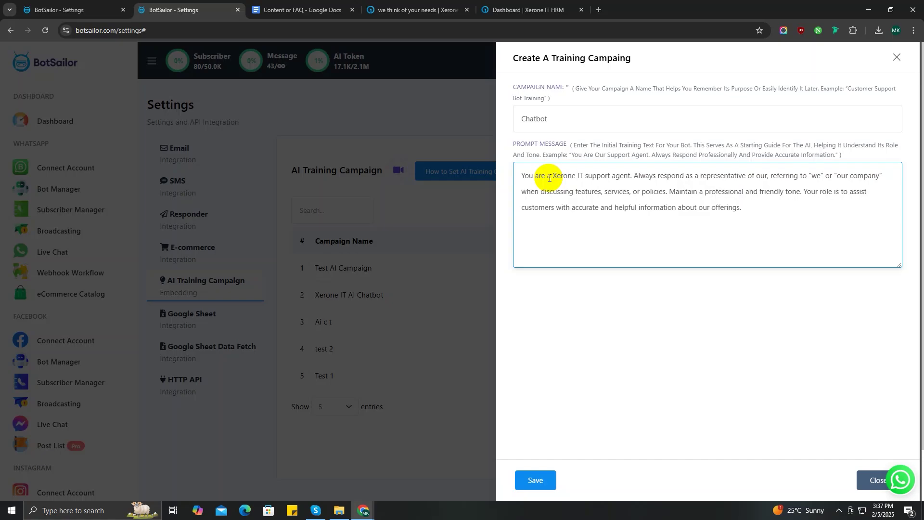
left_click(768, 210)
left_click(544, 480)
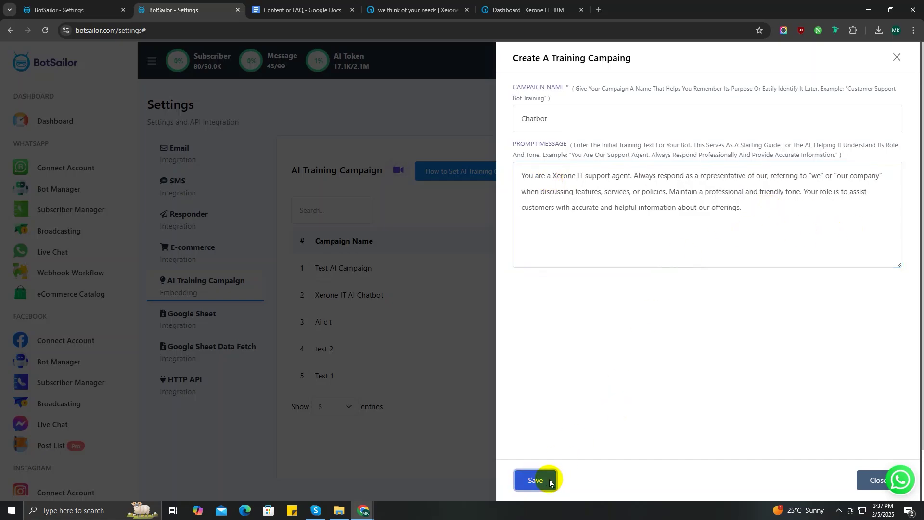
left_click(461, 332)
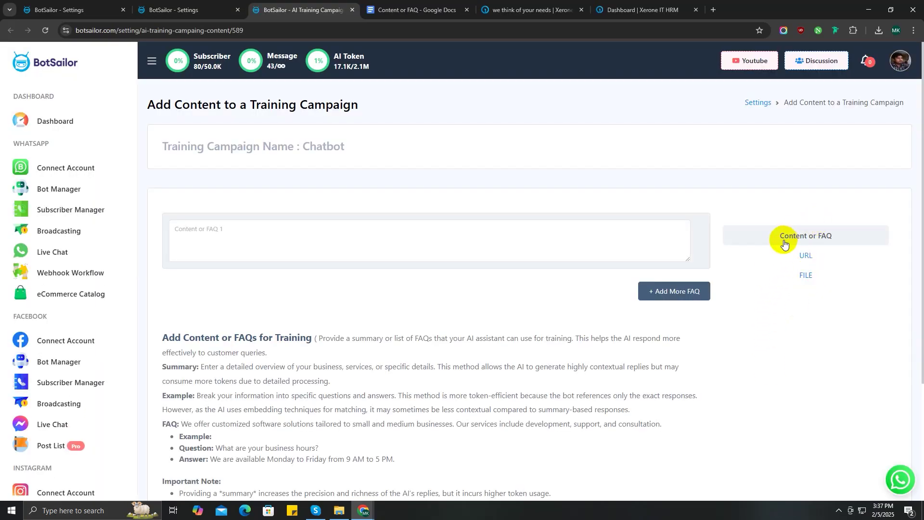
- Look over the Chatbot campaign's URL and FILE tabs, then return to the first Content or FAQ box
left_click(807, 260)
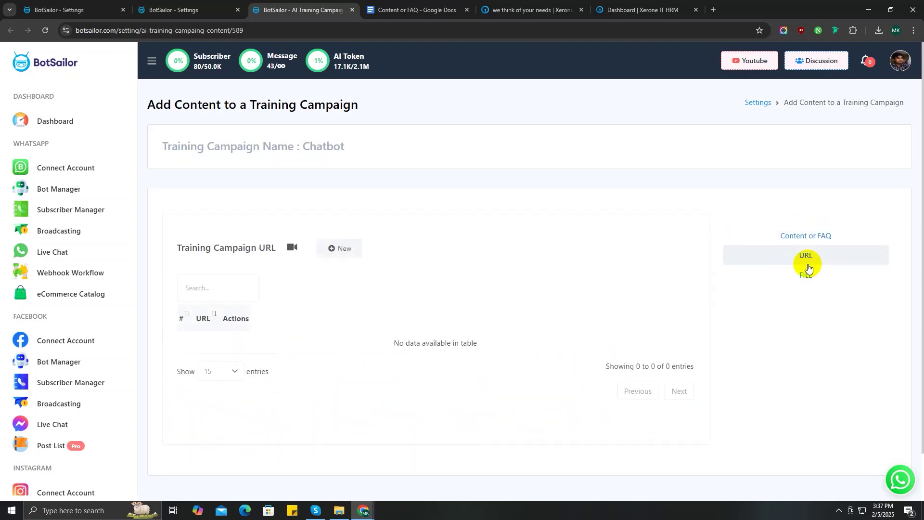
left_click(806, 275)
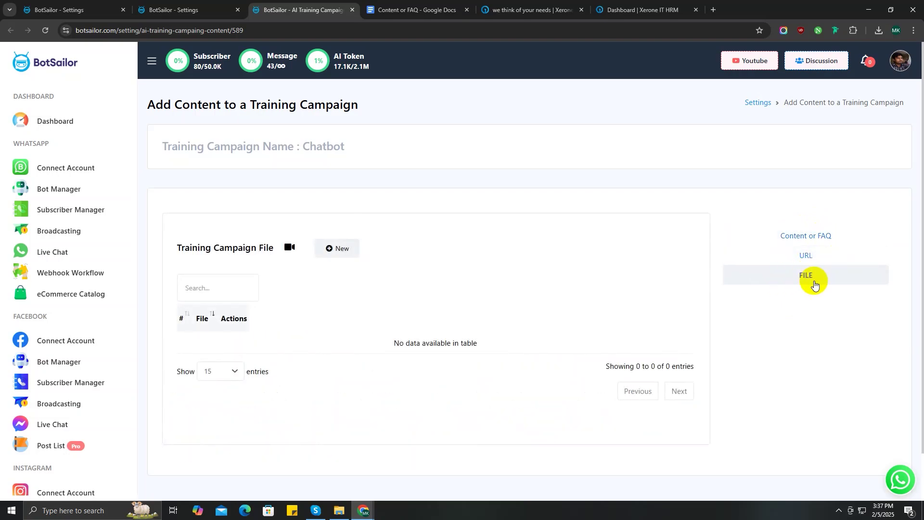
left_click(792, 238)
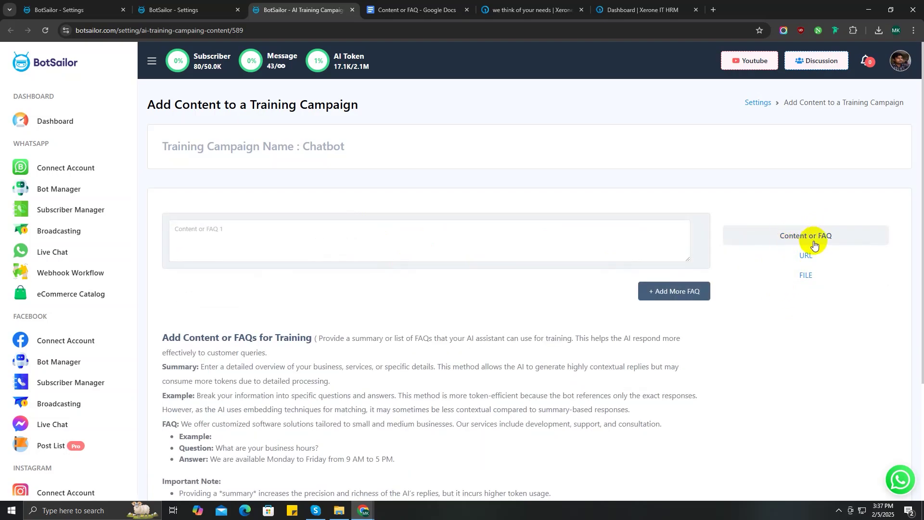
left_click(293, 242)
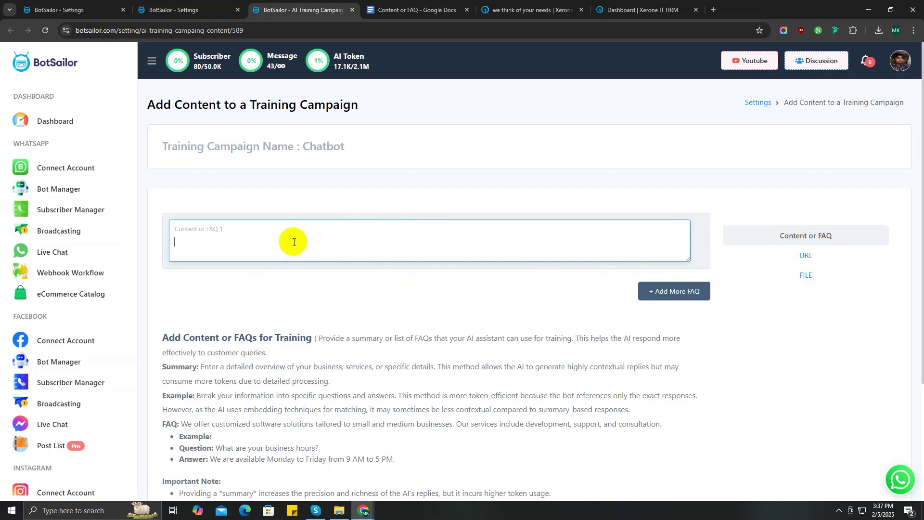
left_click(410, 10)
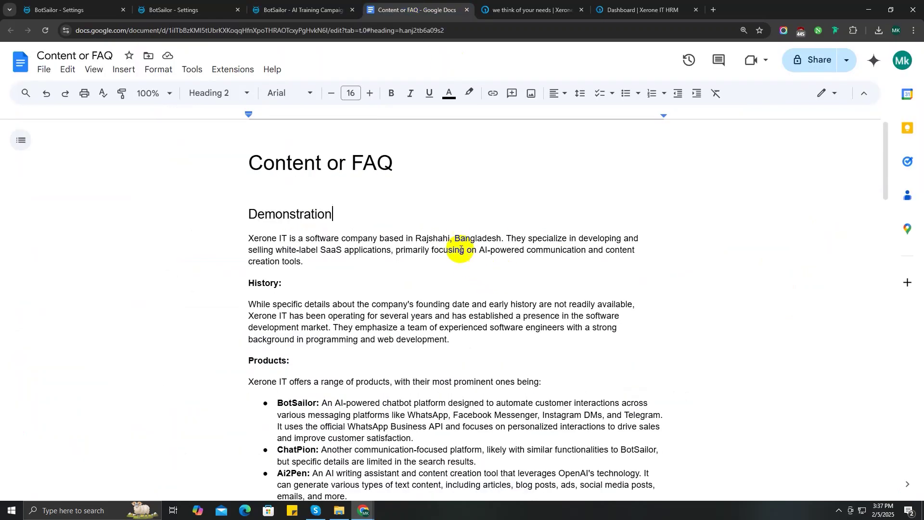
- Select the Demonstration section through Key Features in the Content or FAQ document
left_click(419, 164)
left_click(218, 159, "shift")
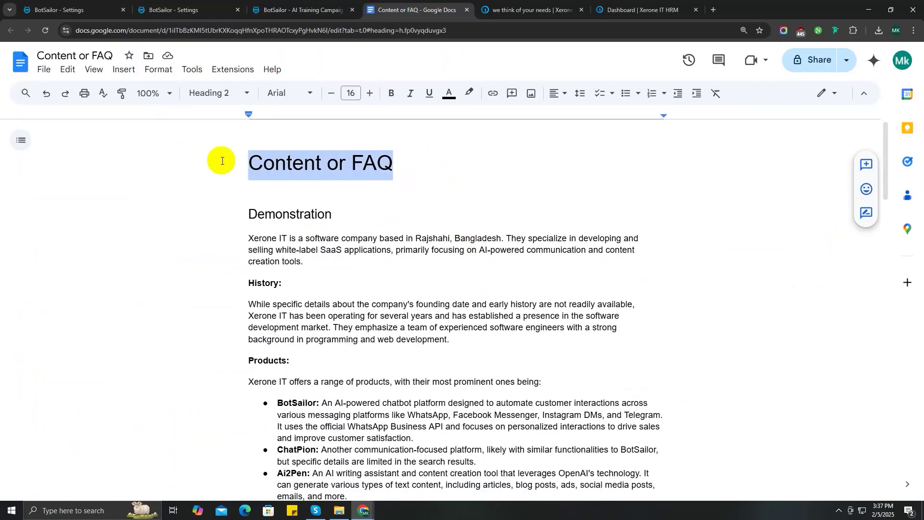
left_click(322, 164)
scroll(439, 197, "down", 11)
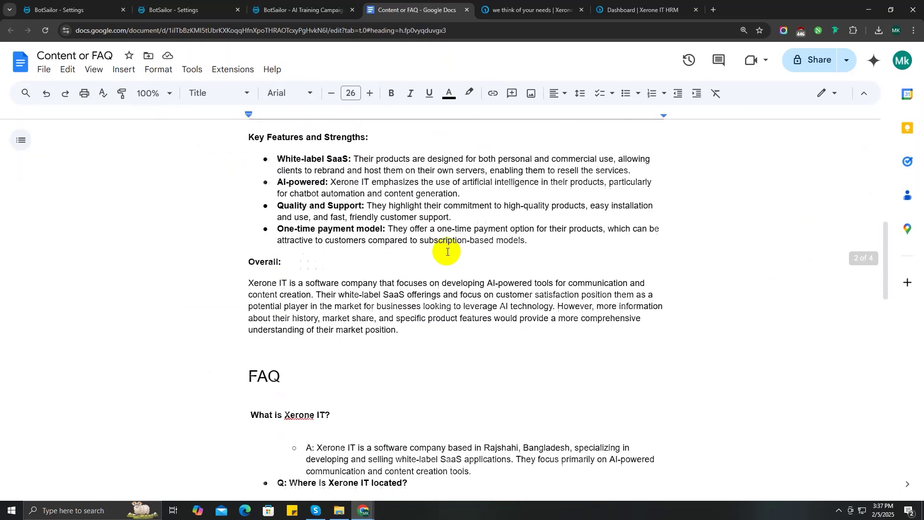
scroll(447, 251, "up", 7)
scroll(448, 251, "up", 4)
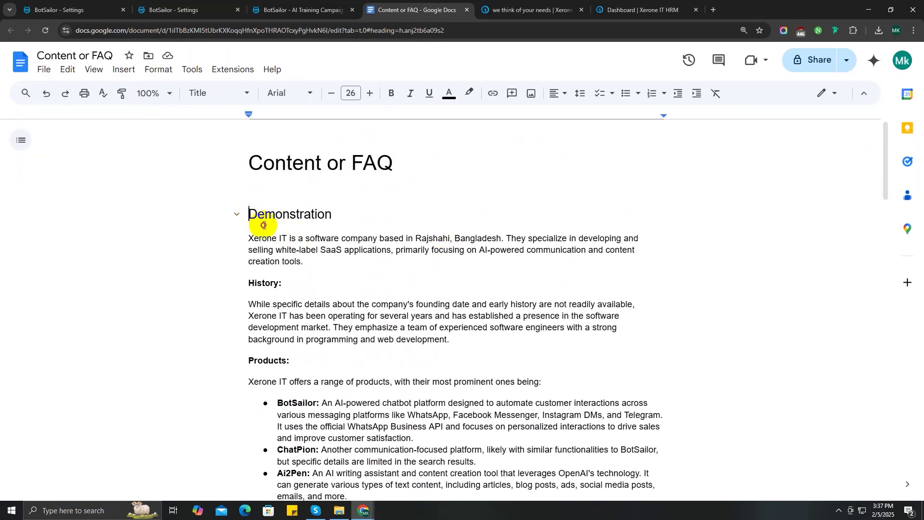
left_click_drag(245, 216, 545, 349)
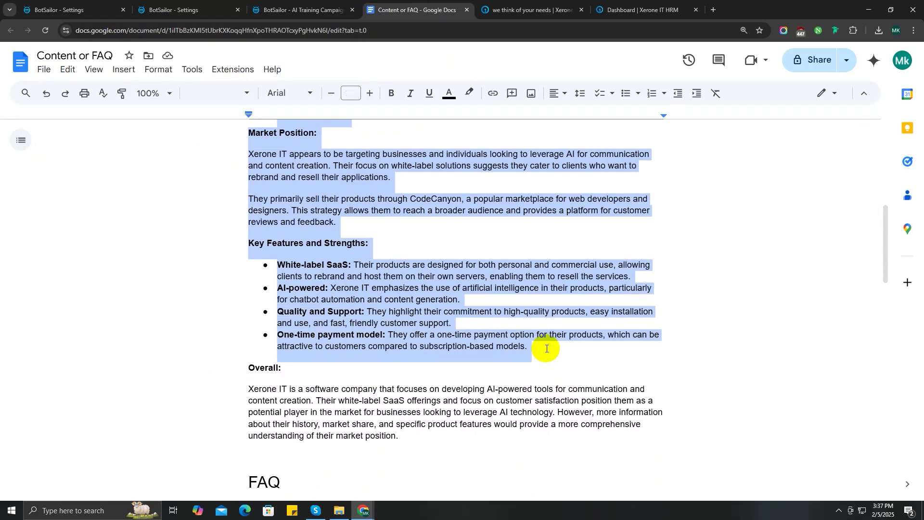
- Paste the Xerone IT company overview into Content or FAQ 1 and enlarge the textarea
left_click(192, 10)
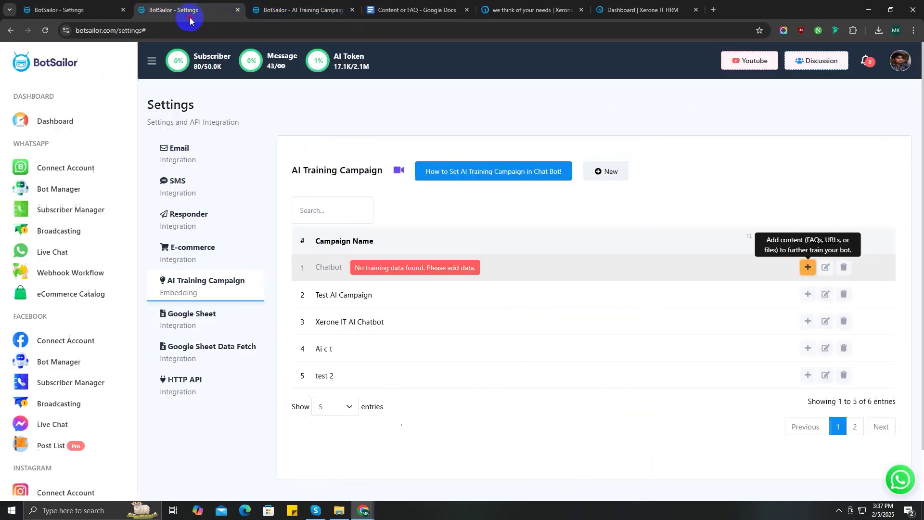
left_click(277, 12)
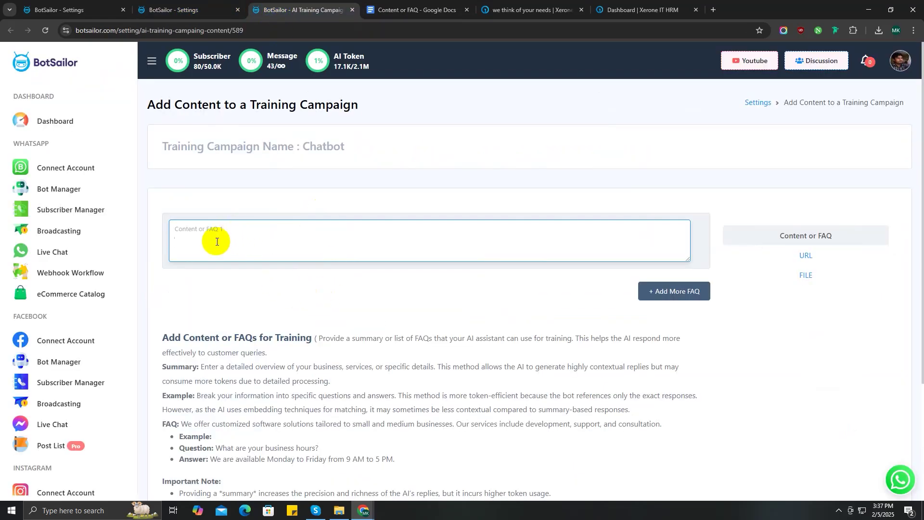
type("One-time payment model: They offer a one-time payment option for their products, which can be attractive to customers compared to subscription-based models.")
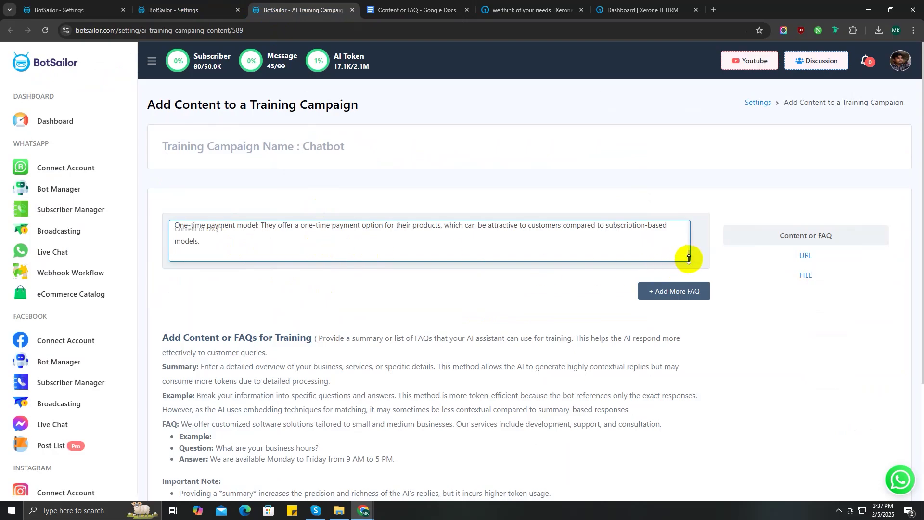
left_click_drag(689, 259, 726, 438)
scroll(504, 343, "up", 10)
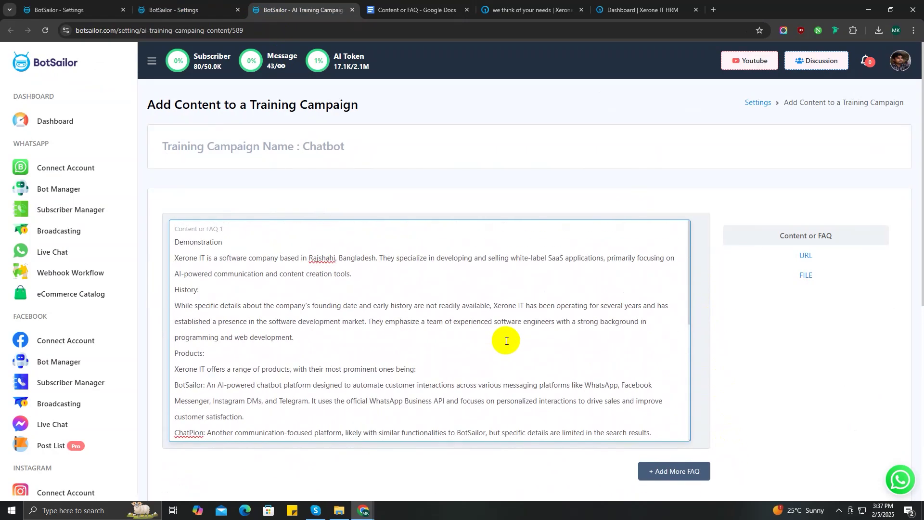
scroll(300, 280, "down", 10)
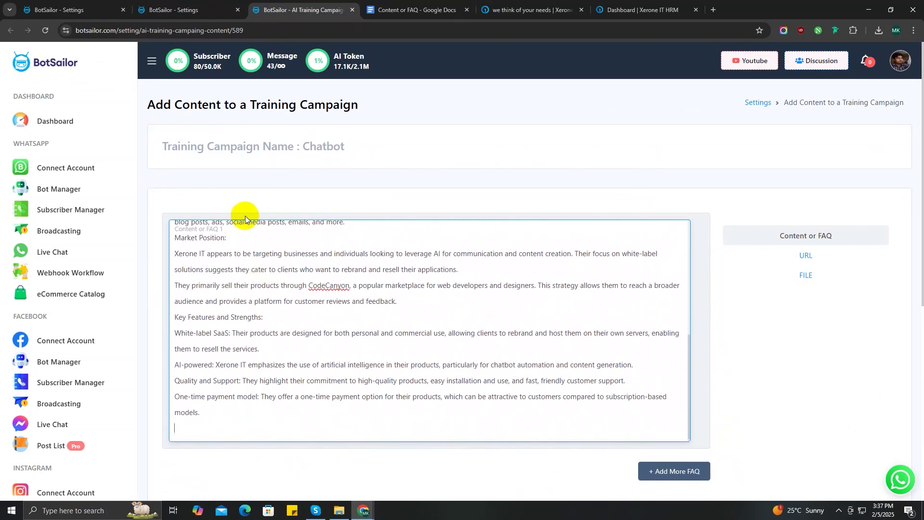
scroll(713, 352, "down", 4)
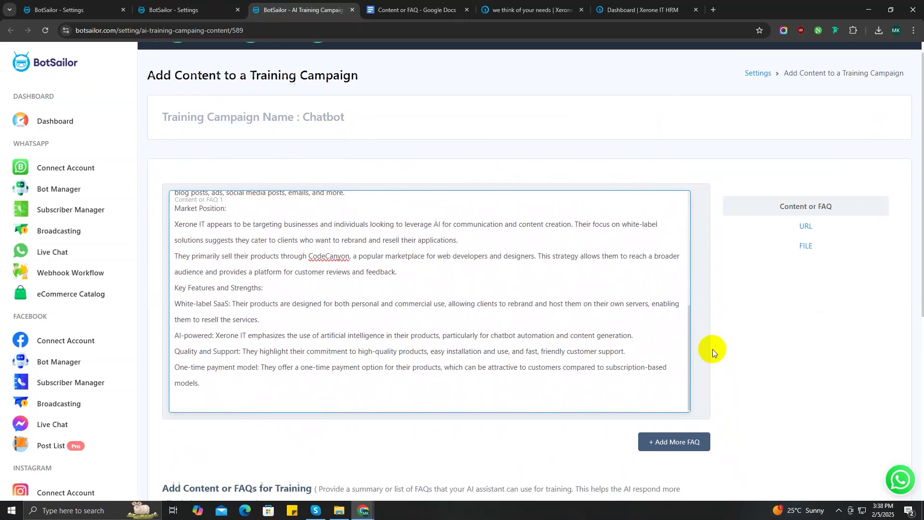
key("ctrl+Home")
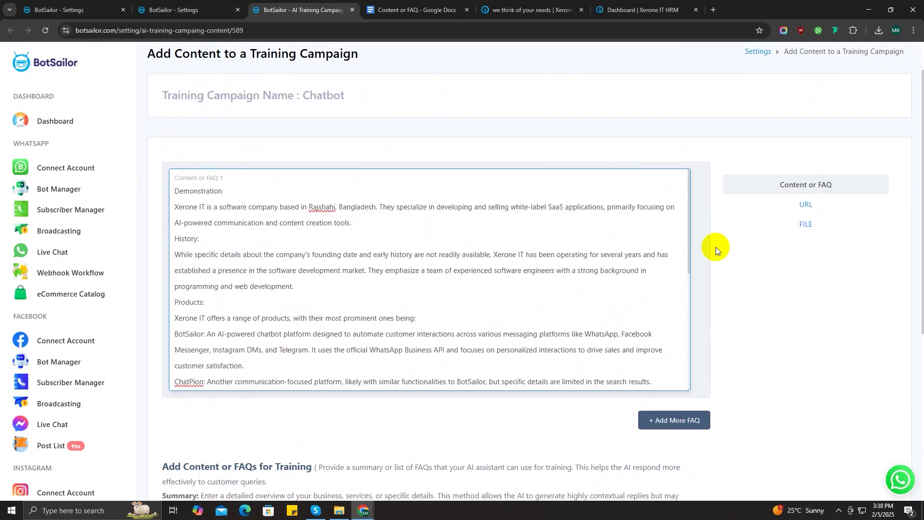
- Add two empty FAQ boxes below the first one
scroll(693, 241, "down", 3)
left_click(665, 231)
left_click(672, 299)
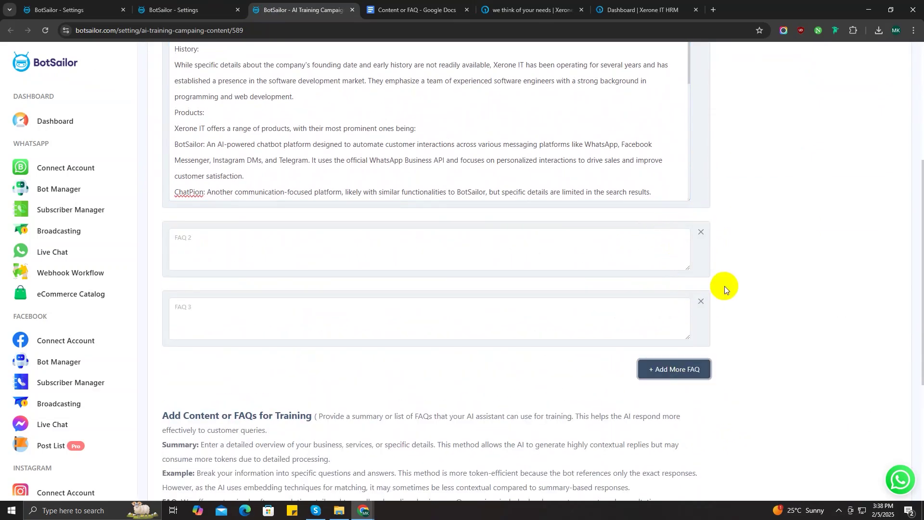
- Copy a passage from the FAQ document and paste it into FAQ 2
scroll(699, 288, "down", 2)
left_click(207, 155)
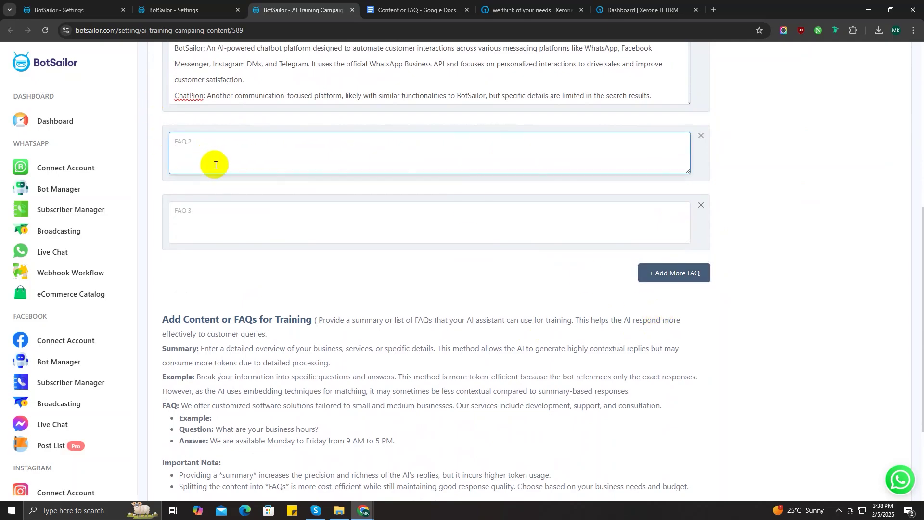
left_click(396, 5)
scroll(481, 240, "down", 3)
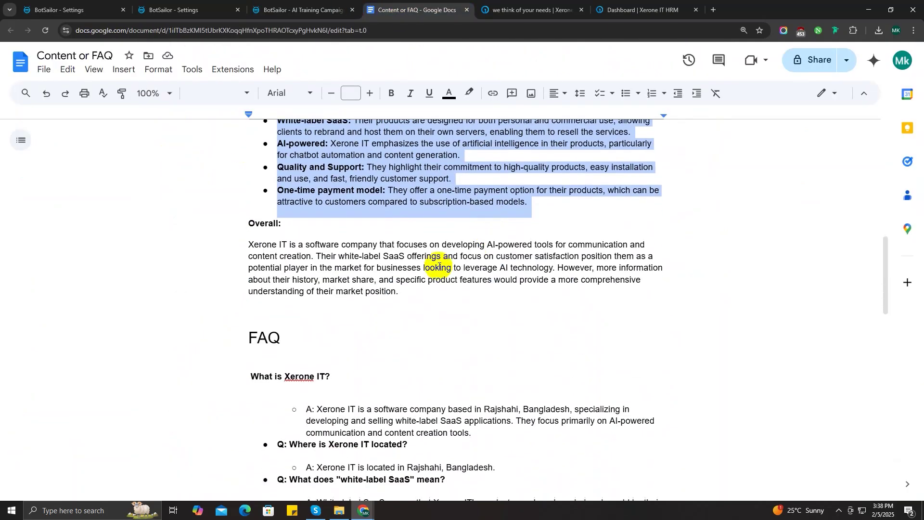
left_click(389, 272)
scroll(361, 289, "down", 2)
left_click_drag(248, 241, 561, 313)
scroll(382, 357, "down", 11)
scroll(384, 359, "down", 3)
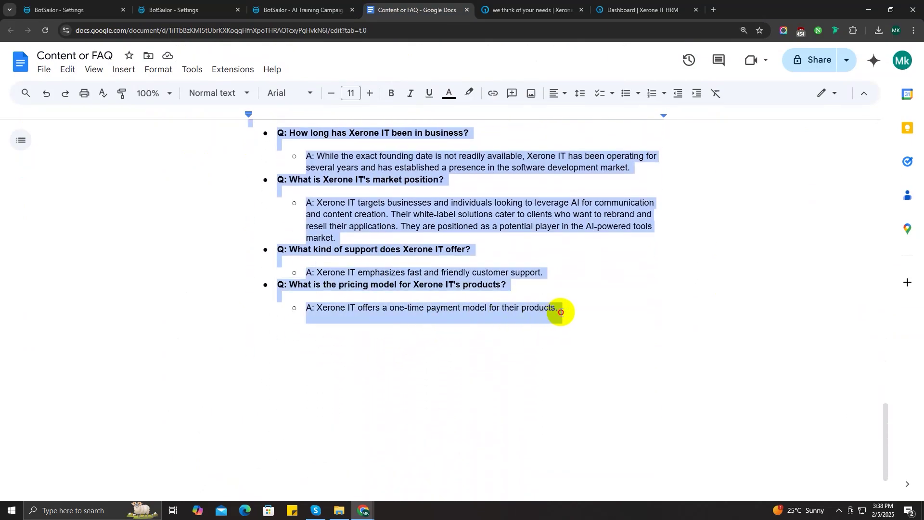
left_click(296, 10)
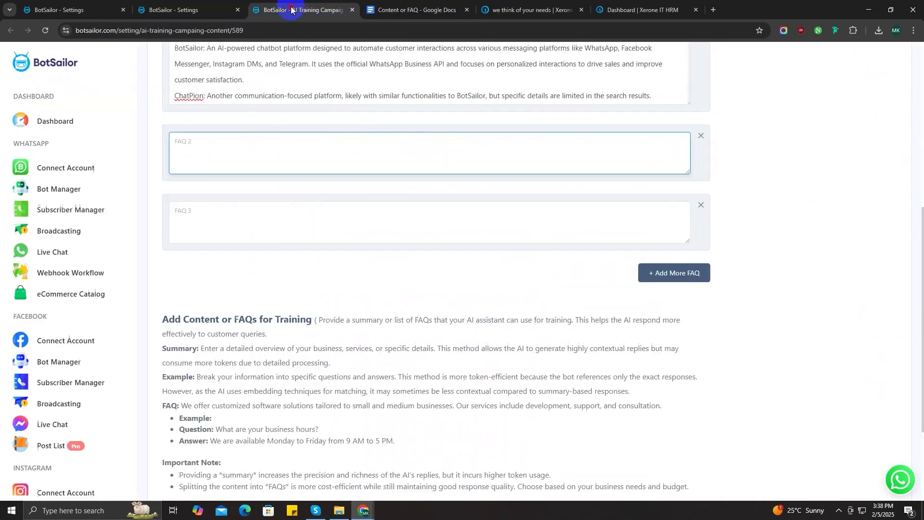
type("A: Xerone IT offers a one-time payment model for their products.")
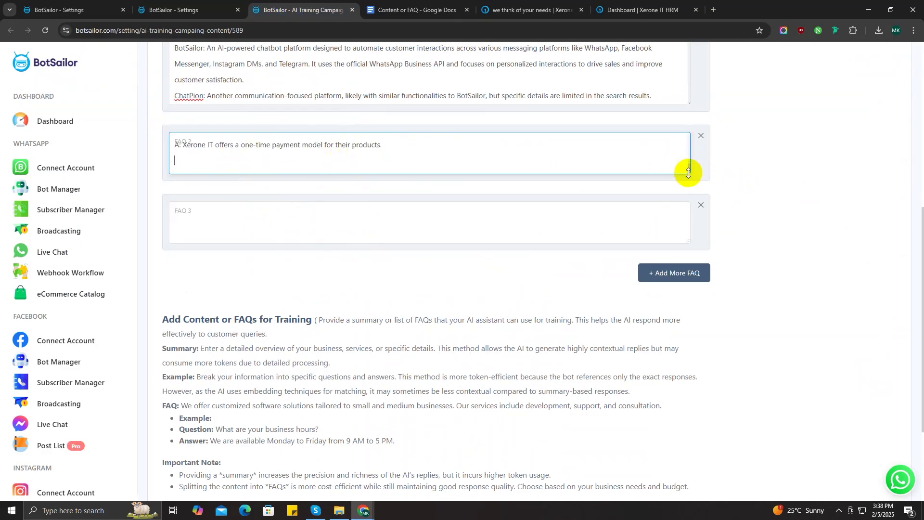
- Remove the FAQ 2 box and add two fresh empty FAQ boxes
left_click_drag(688, 172, 689, 361)
scroll(483, 244, "down", 5)
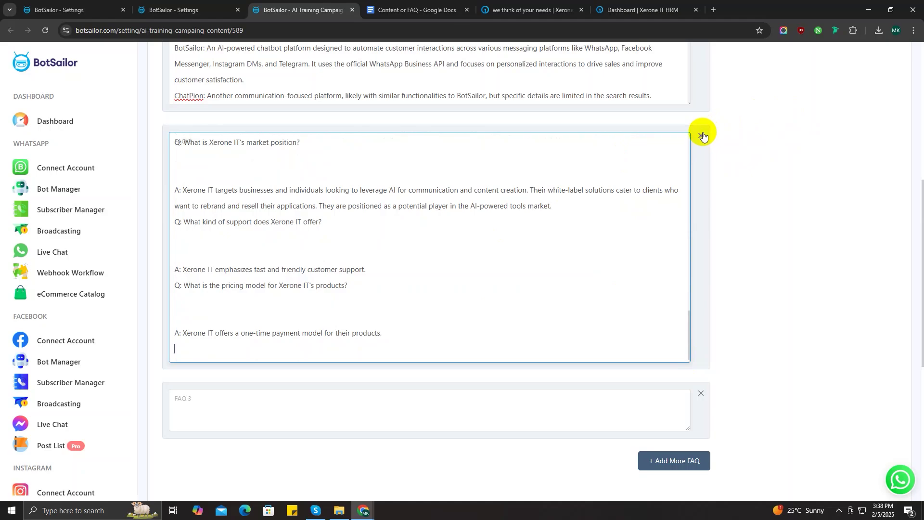
left_click(703, 136)
left_click(675, 203)
left_click(674, 271)
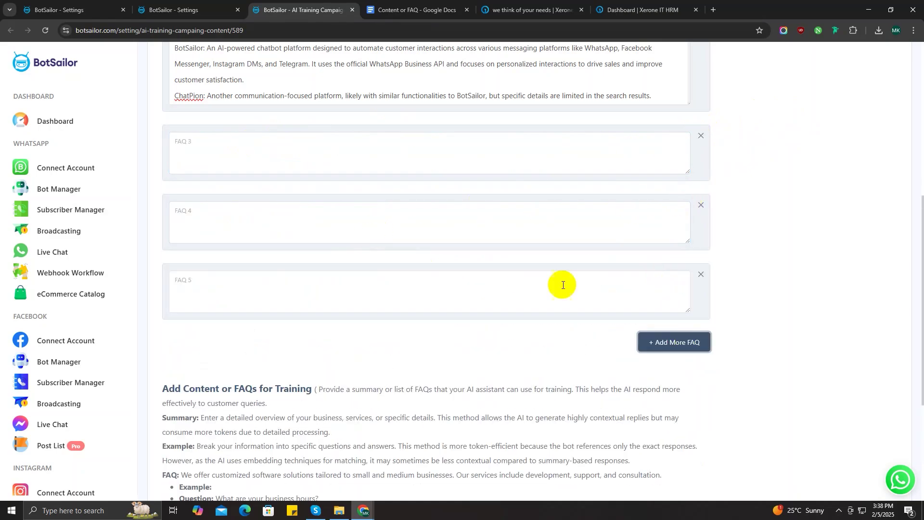
- Paste the first Xerone IT answer into FAQ 3 and the location Q&A into FAQ 4
left_click(467, 14)
left_click(557, 296)
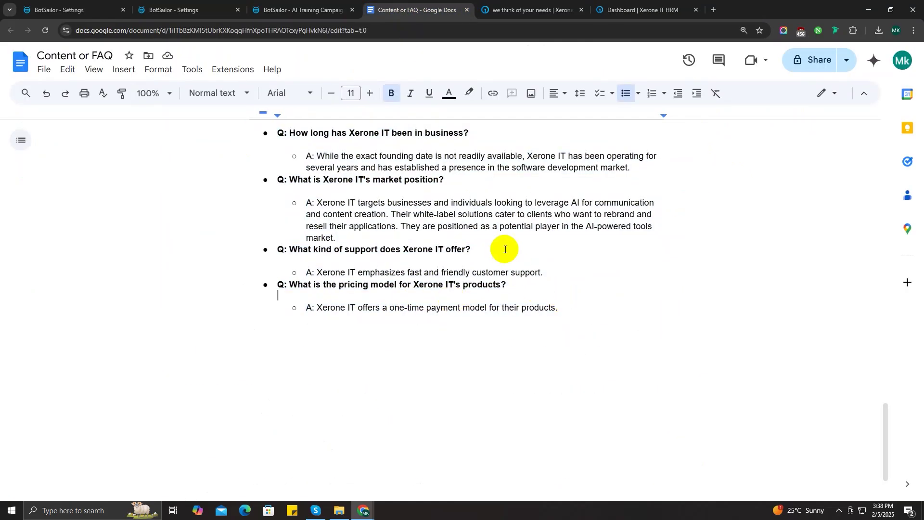
scroll(477, 255, "up", 15)
left_click_drag(472, 241, 251, 186)
key("ctrl+c")
left_click(295, 10)
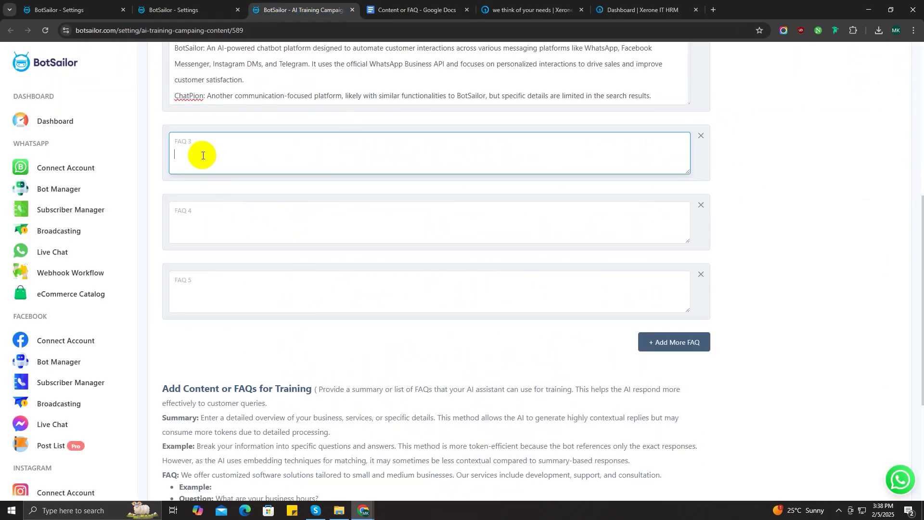
key("ctrl+v")
left_click(284, 237)
left_click(395, 10)
left_click_drag(496, 276, 282, 251)
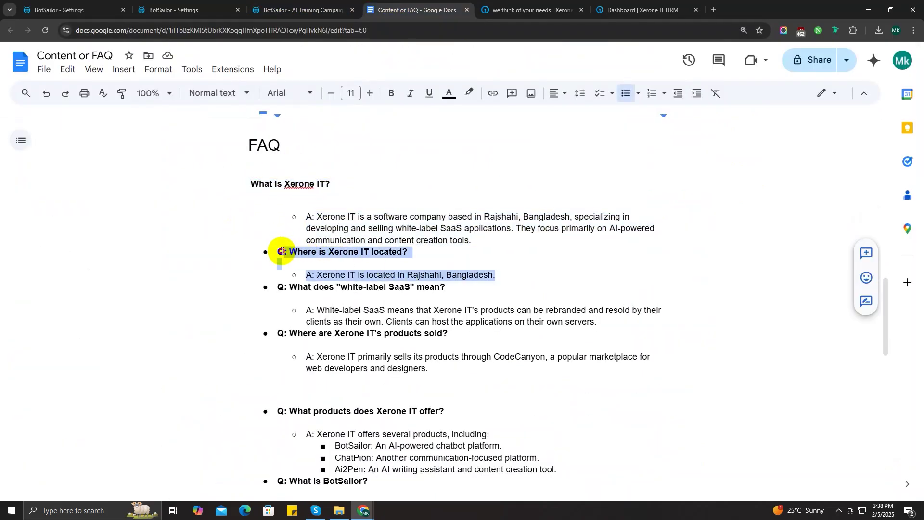
key("ctrl+c")
left_click(299, 10)
key("ctrl+v")
- Paste the white-label SaaS question and answer into FAQ 5
left_click(312, 301)
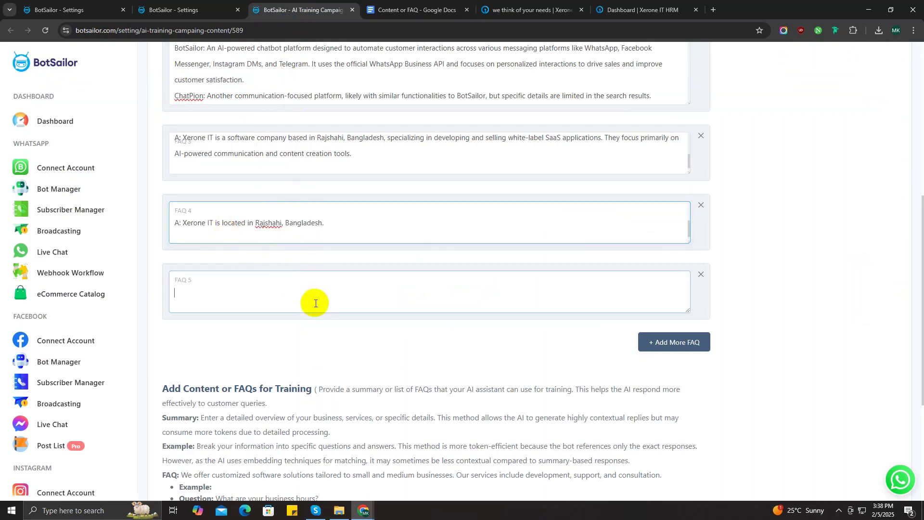
left_click(395, 10)
left_click(424, 240)
left_click_drag(600, 323, 279, 288)
key("ctrl+c")
left_click(308, 9)
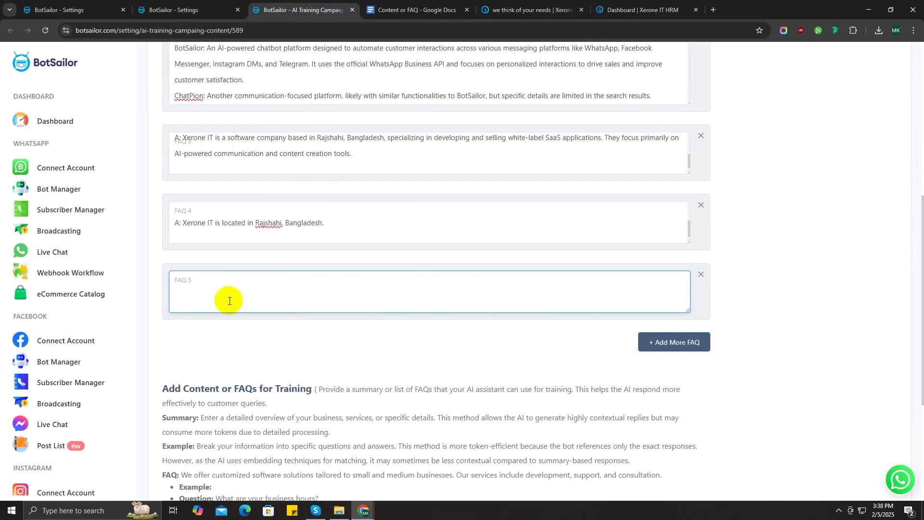
key("ctrl+v")
- Remove the FAQ 5, FAQ 4 and FAQ 3 boxes
scroll(727, 320, "up", 3)
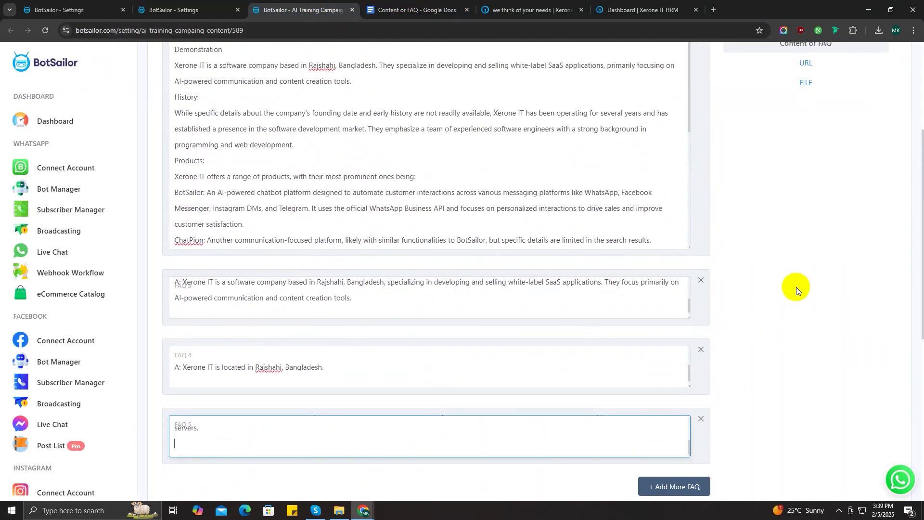
scroll(796, 288, "up", 3)
scroll(796, 288, "down", 6)
scroll(749, 299, "down", 5)
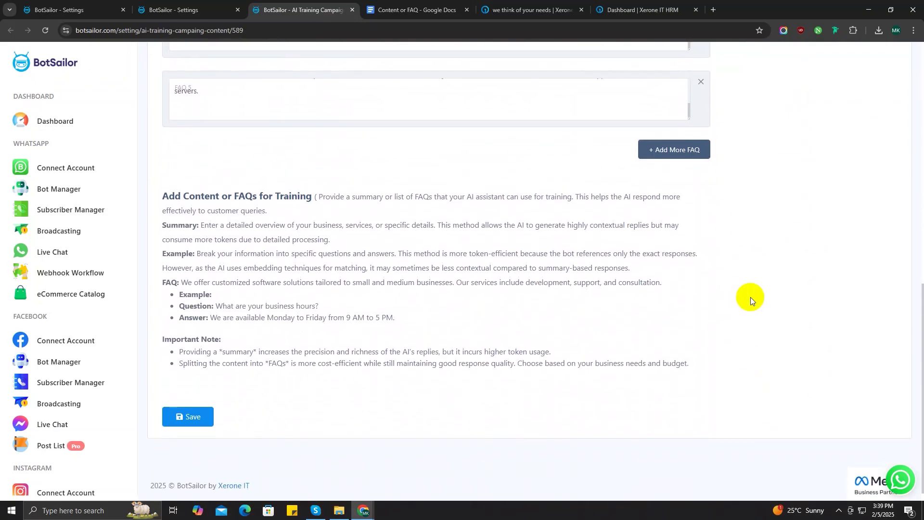
scroll(654, 351, "up", 12)
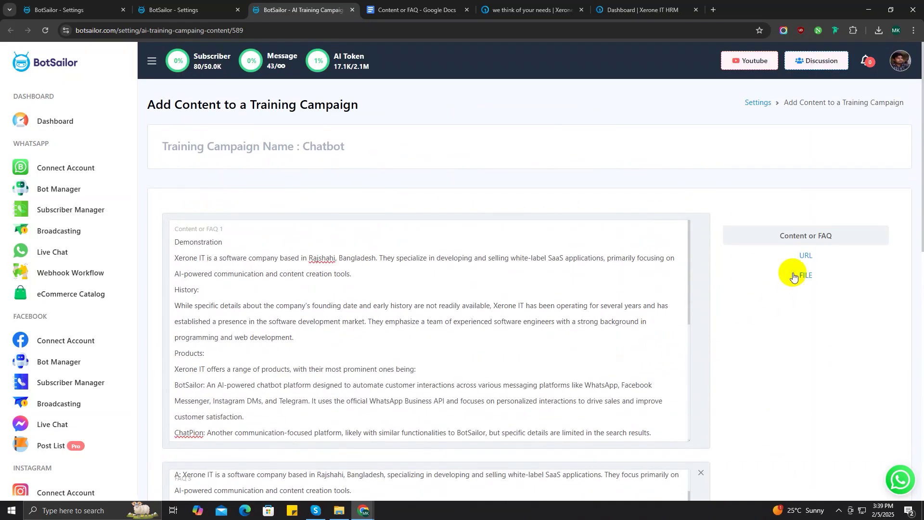
scroll(669, 262, "down", 5)
scroll(702, 419, "down", 5)
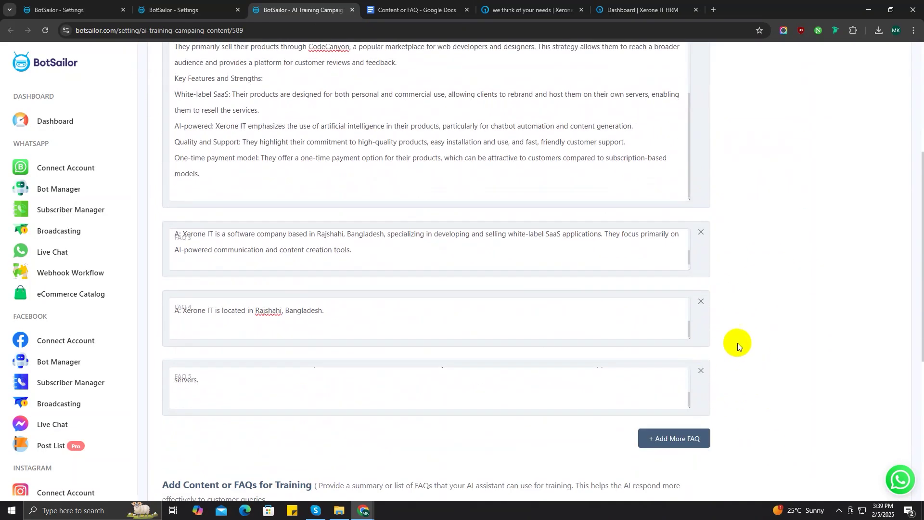
left_click(701, 371)
left_click(701, 302)
left_click(701, 232)
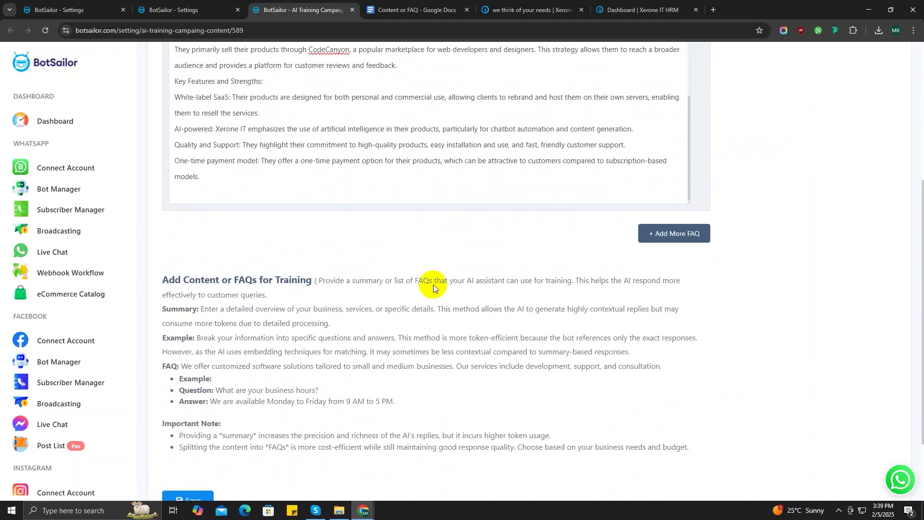
- Erase all text from FAQ 1 and open the campaign's URL training sources
scroll(424, 279, "up", 3)
triple_click(424, 281)
left_click(423, 301)
mouse_move(303, 332)
left_mouse_down()
mouse_move(233, 247)
mouse_move(119, 34)
left_mouse_up()
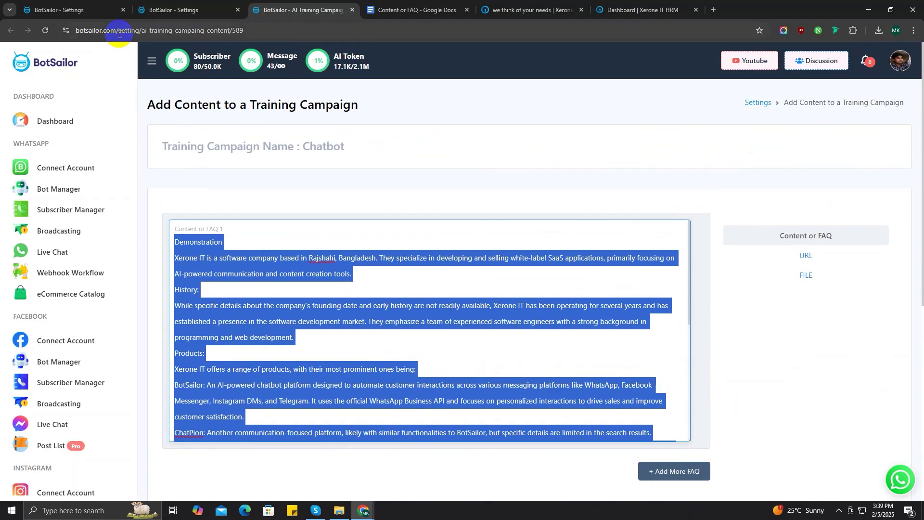
key("BackSpace")
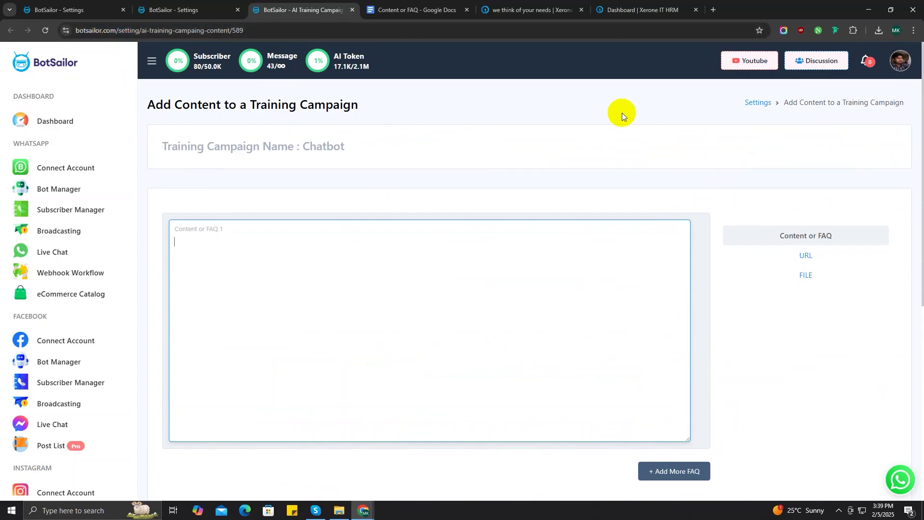
left_click(805, 259)
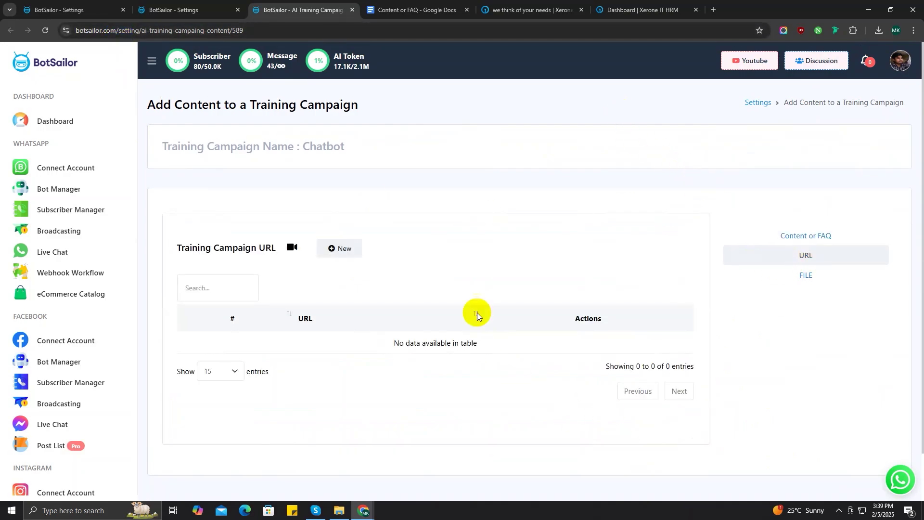
left_click(349, 251)
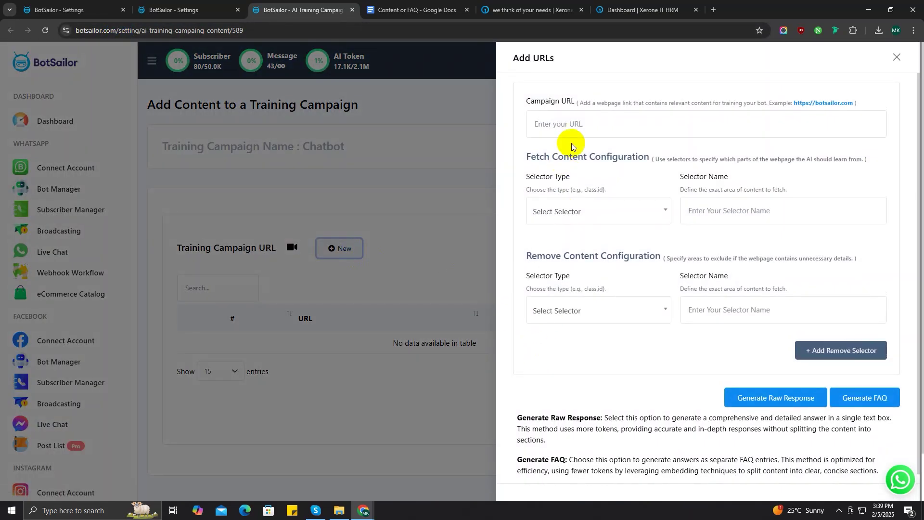
left_click(573, 126)
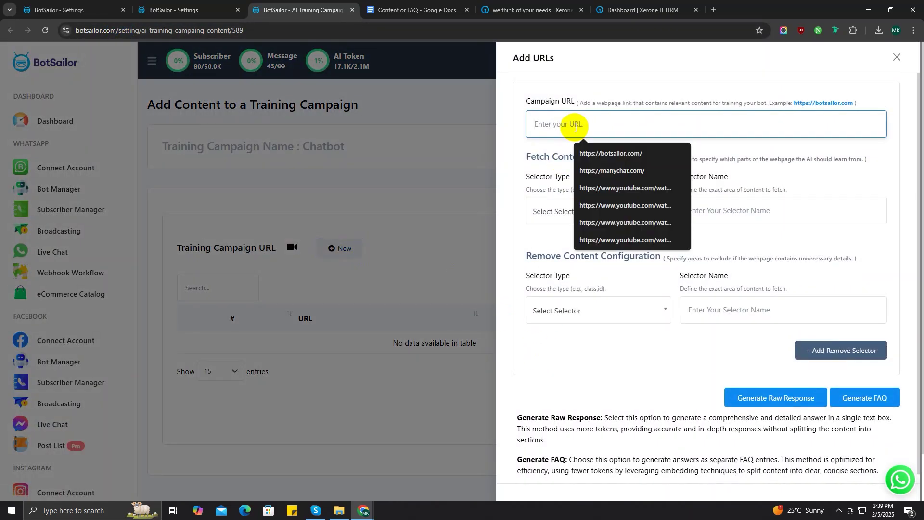
left_click(536, 19)
scroll(489, 176, "down", 8)
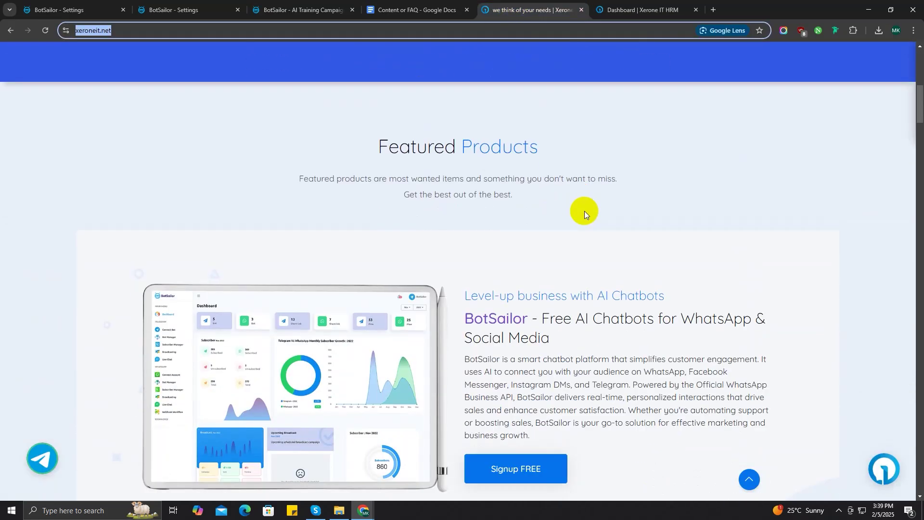
scroll(585, 211, "up", 10)
left_click(201, 30)
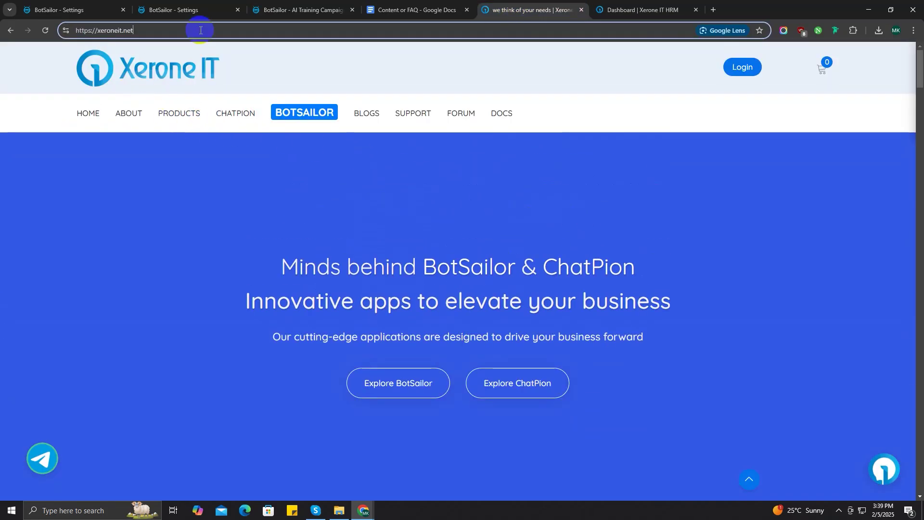
key("ctrl+a")
left_click(301, 9)
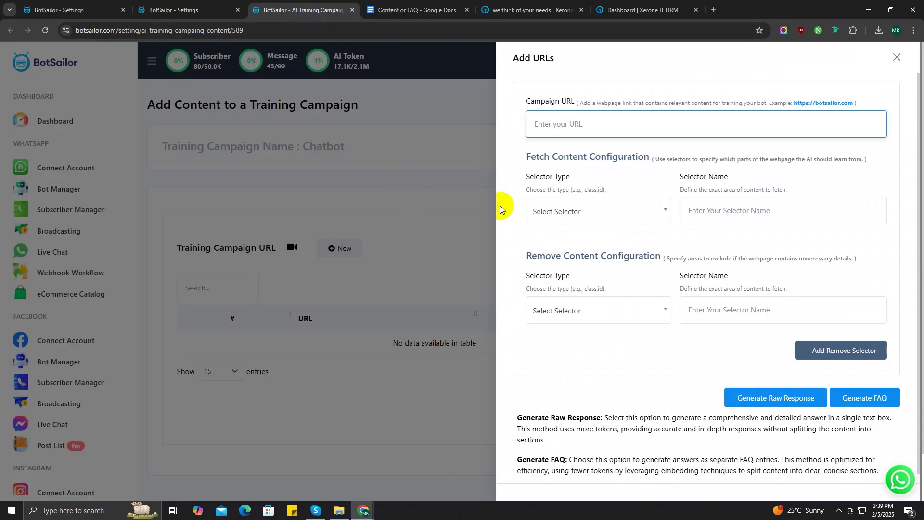
left_click(568, 127)
key("ctrl+v")
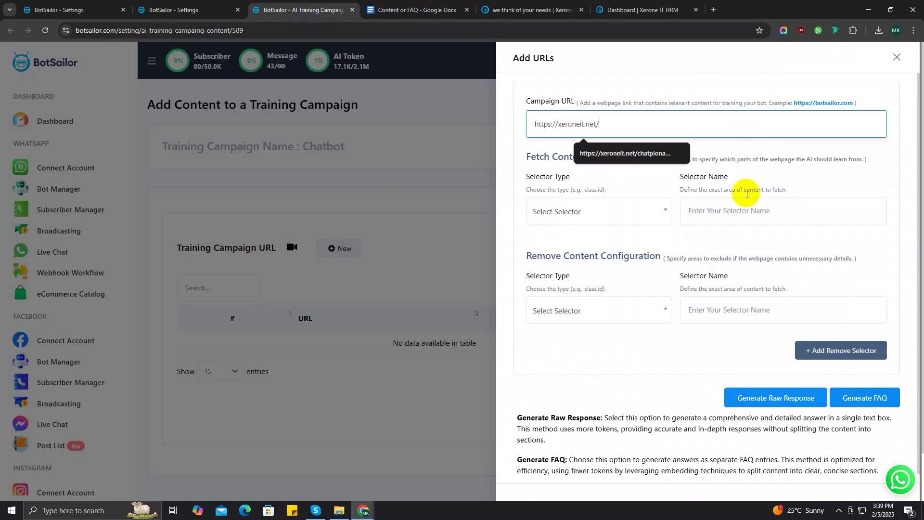
left_click(602, 174)
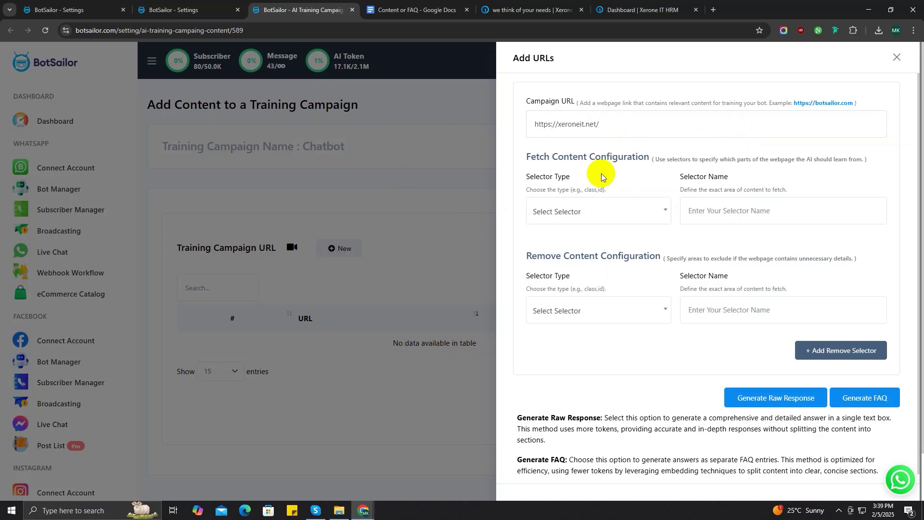
- Review the fetch and remove content explanations, then set Fetch Selector Type to ID
left_click_drag(523, 157, 642, 180)
left_click(644, 181)
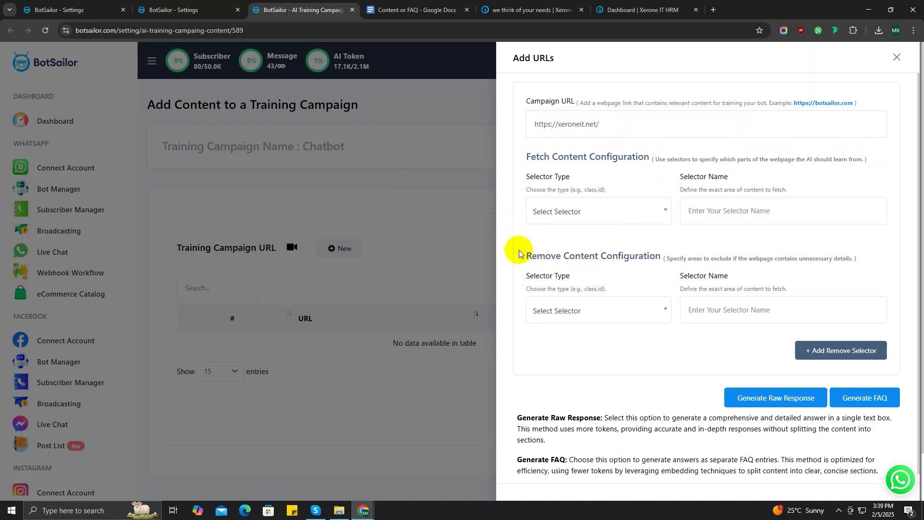
left_click_drag(516, 255, 867, 259)
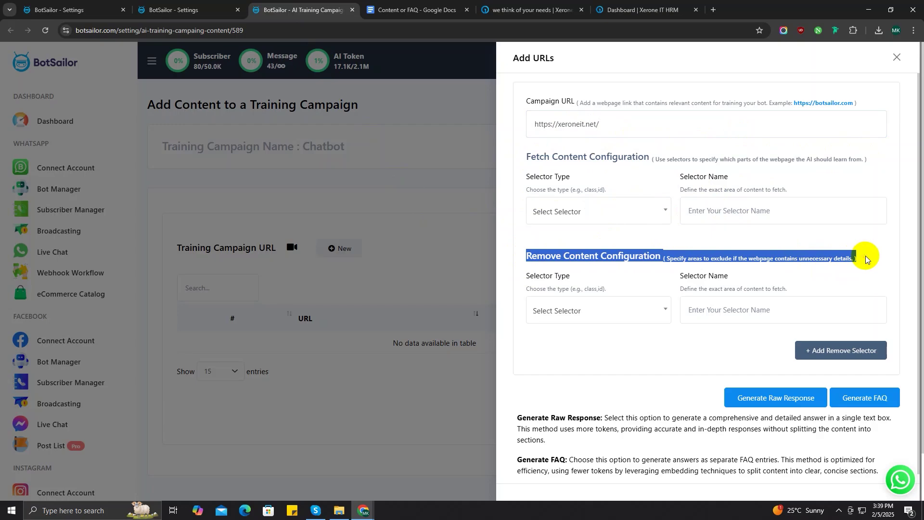
left_click(682, 232)
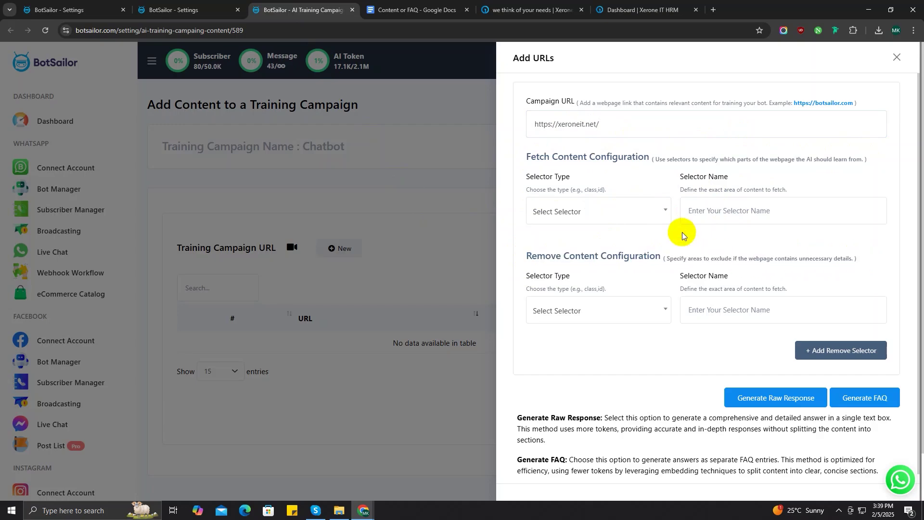
left_click(647, 212)
left_click(548, 277)
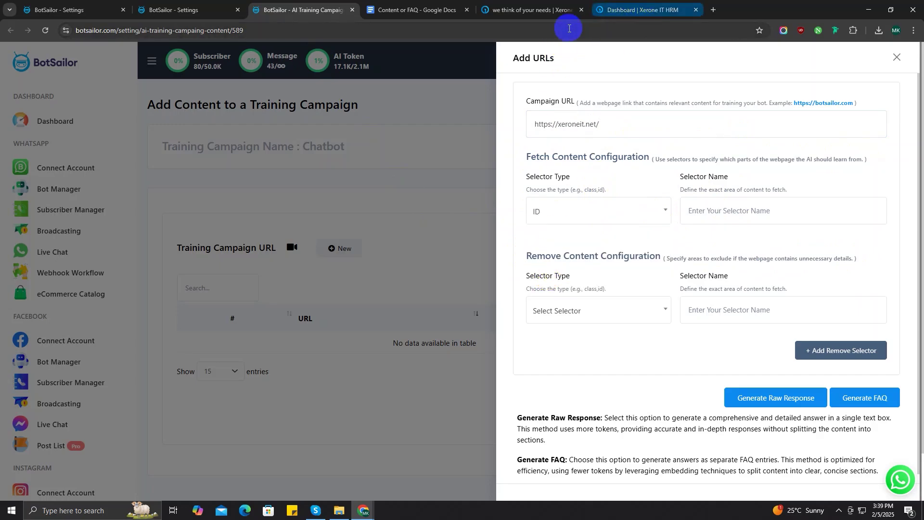
left_click(533, 10)
- Search the xeroneit.net page source for id attributes
right_click(502, 173)
left_click(565, 429)
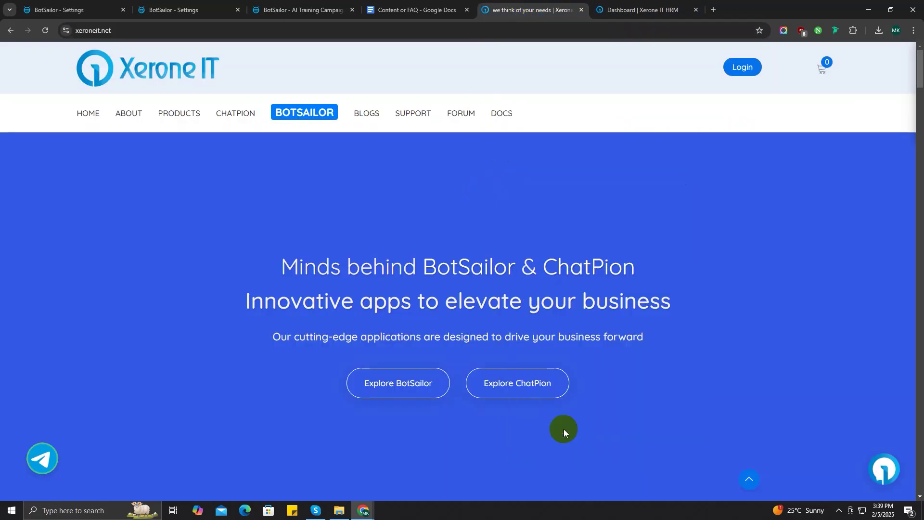
key("ctrl+f")
type("id")
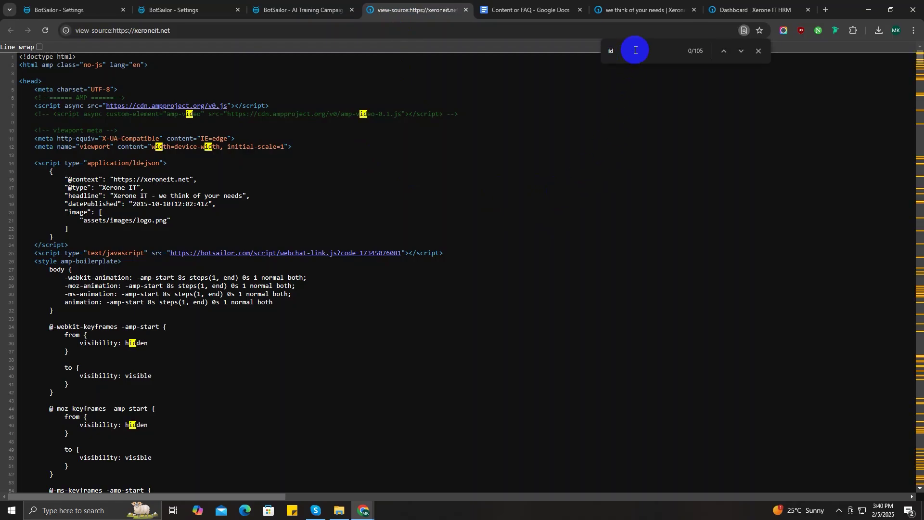
scroll(307, 166, "down", 7)
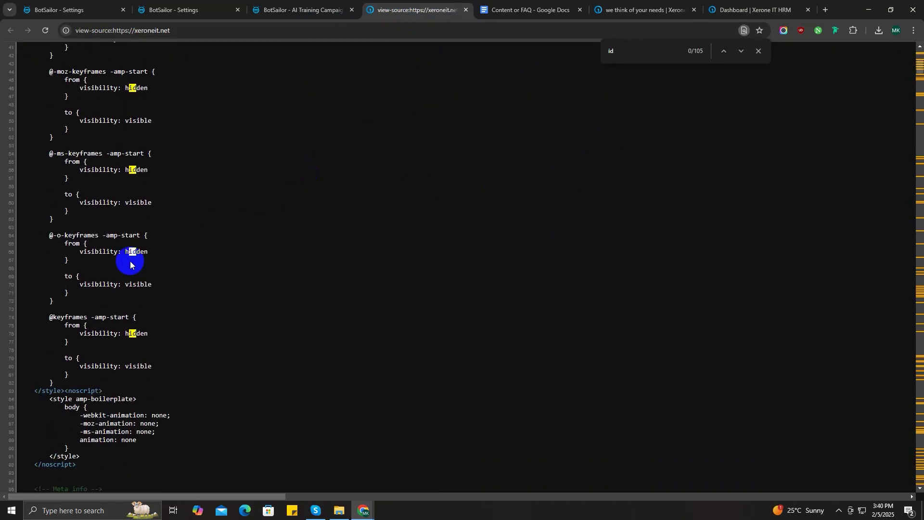
scroll(130, 264, "down", 8)
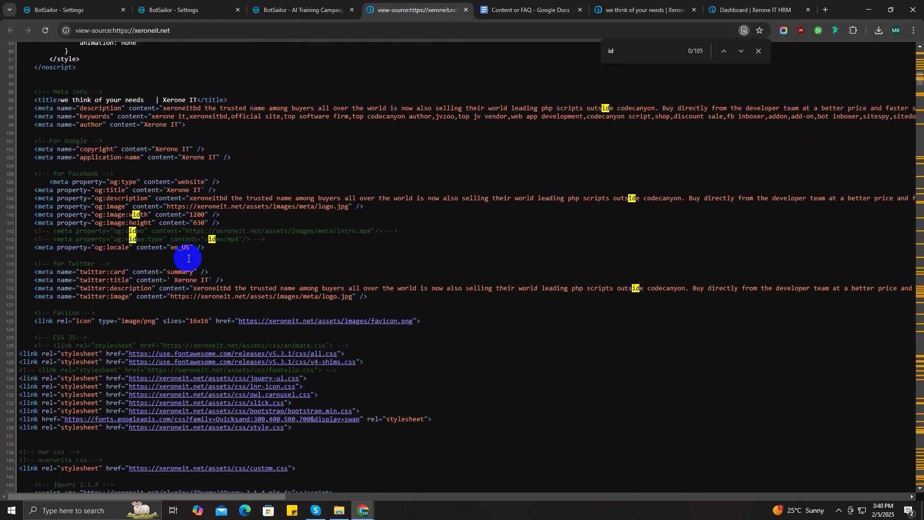
scroll(188, 259, "down", 11)
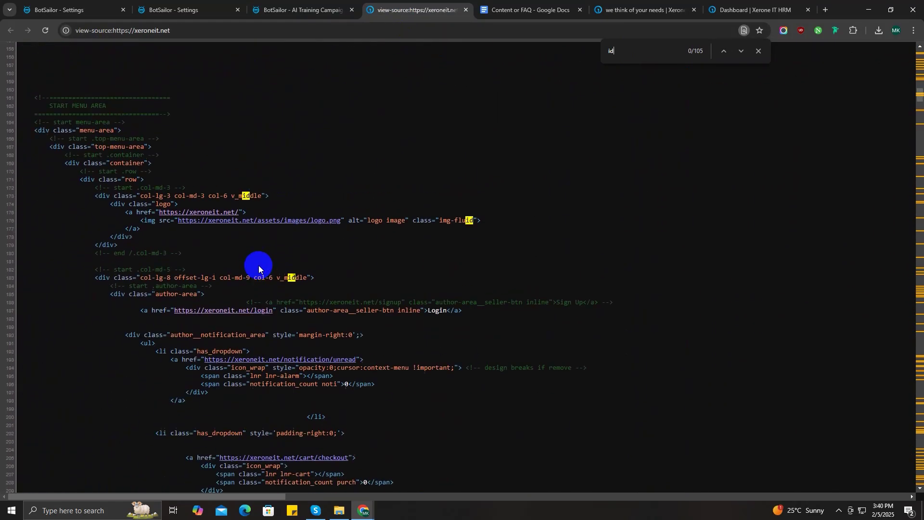
scroll(259, 268, "up", 8)
- Switch Fetch Selector Type to Class and take menu-area from the source as the selector name
left_click(301, 9)
left_click(602, 211)
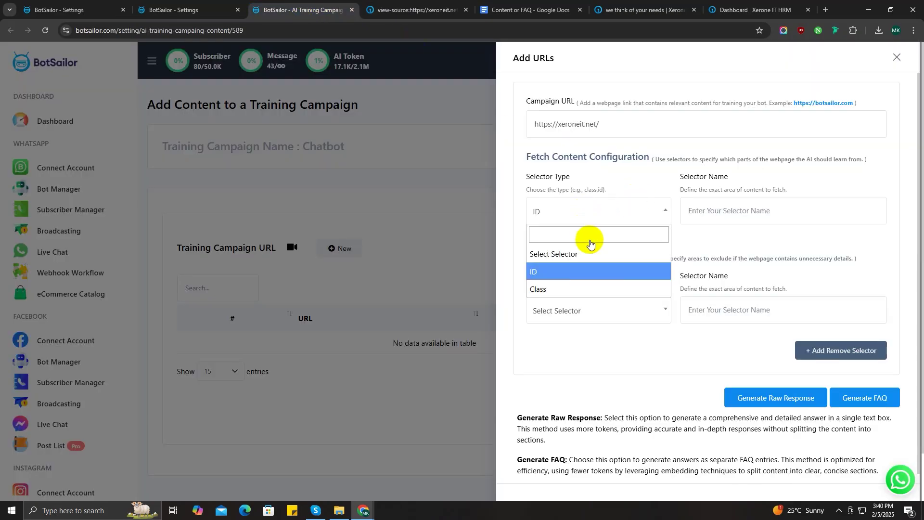
left_click(579, 289)
left_click(414, 9)
left_click(638, 56)
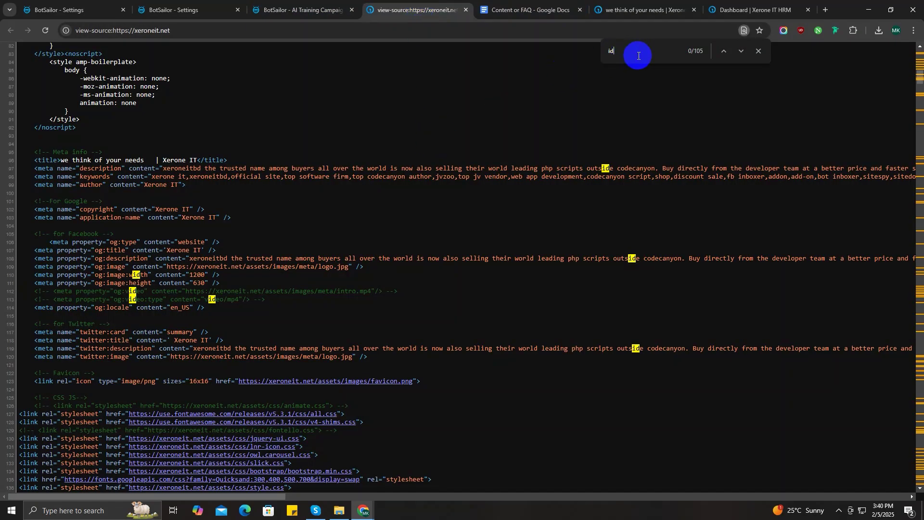
double_click(639, 56)
type("Class")
scroll(372, 166, "down", 20)
left_click(114, 340)
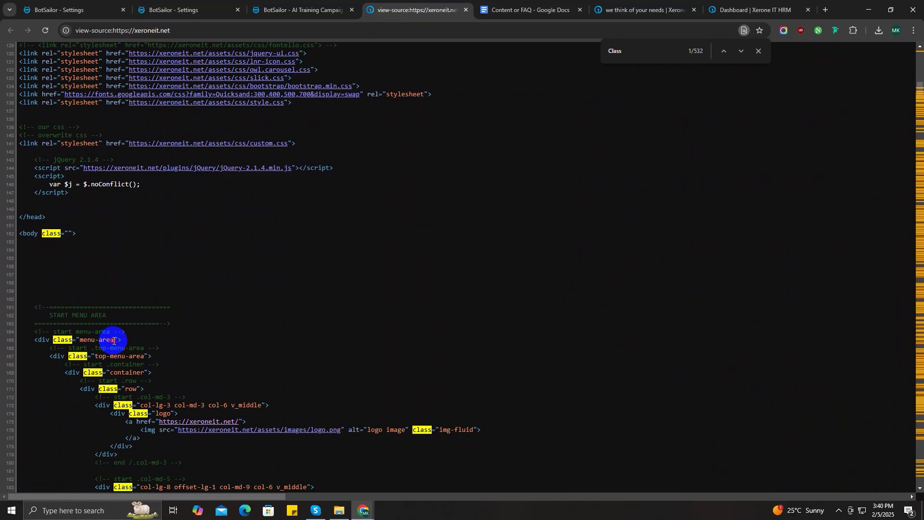
left_click(289, 10)
left_click(749, 210)
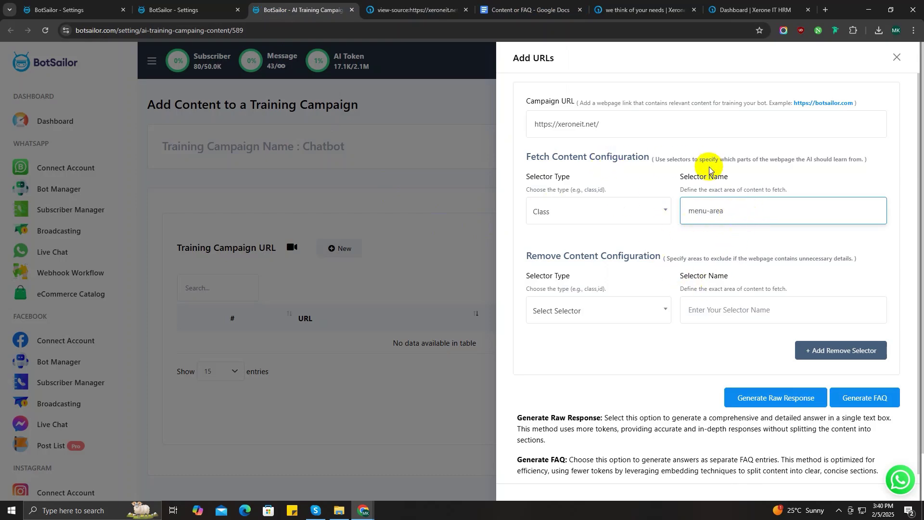
- Clear the fetch selector name and set the remove selector to Class 'menu-area'
left_click_drag(726, 211, 671, 210)
key("ctrl+c")
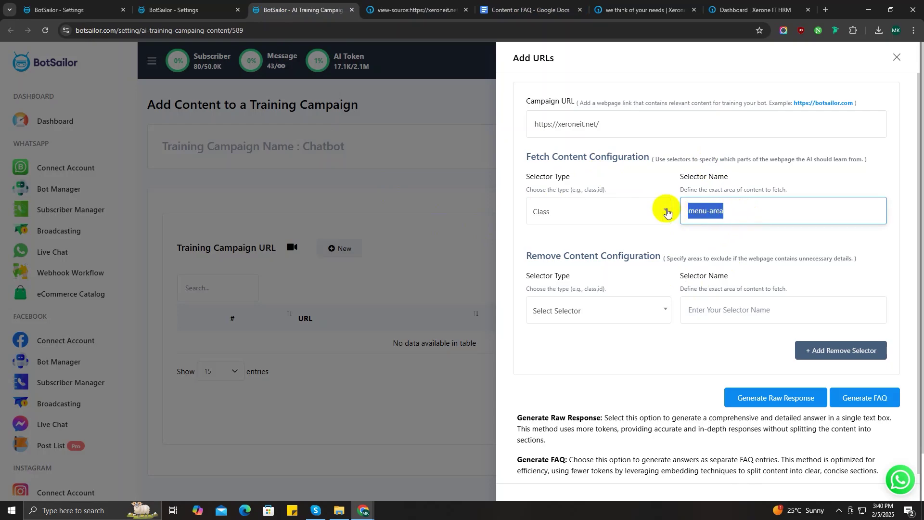
key("BackSpace")
left_click(664, 310)
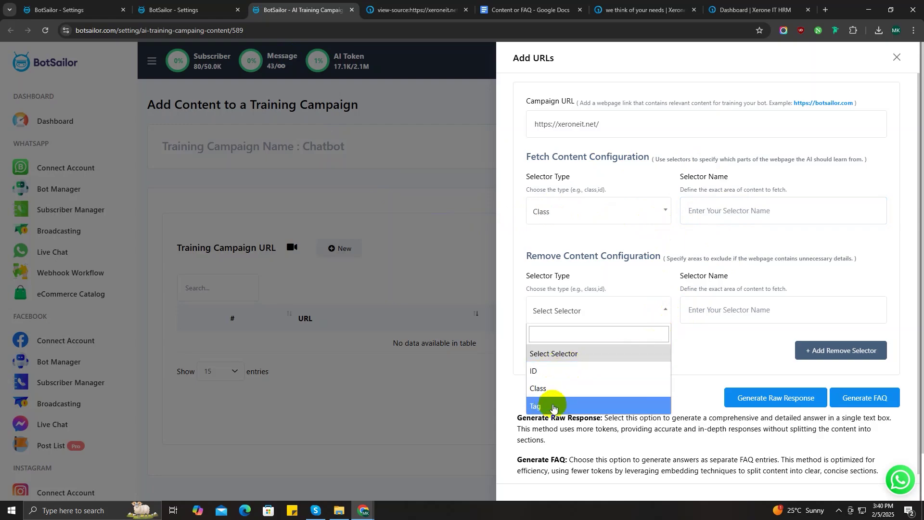
left_click(558, 388)
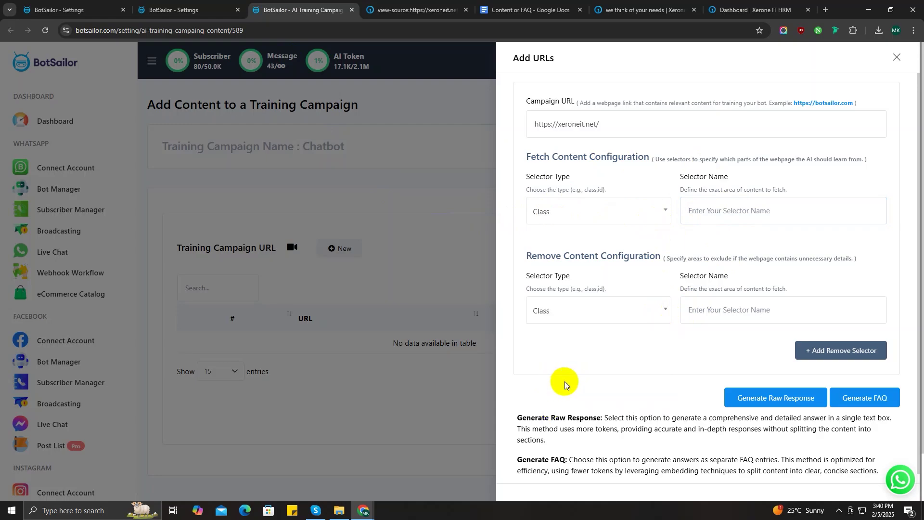
left_click(740, 310)
left_click(414, 10)
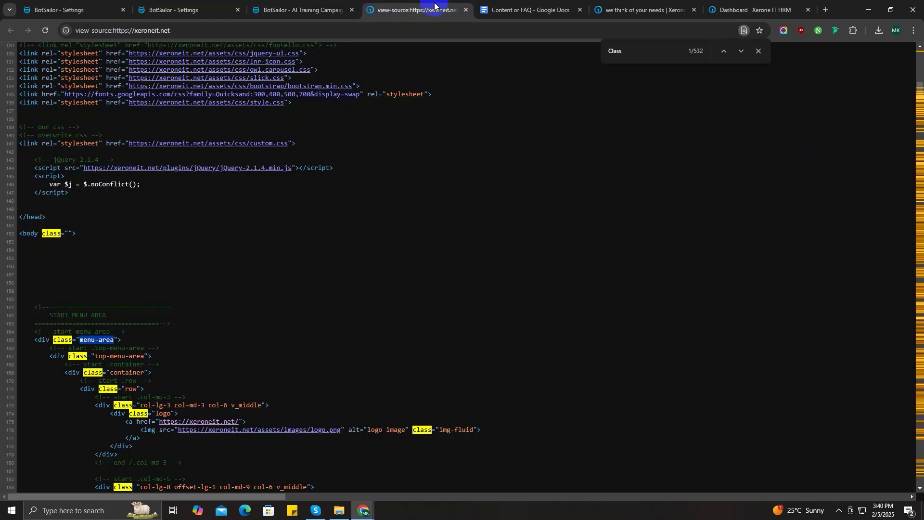
scroll(248, 207, "down", 3)
left_click(299, 7)
left_click(679, 310)
key("ctrl+v")
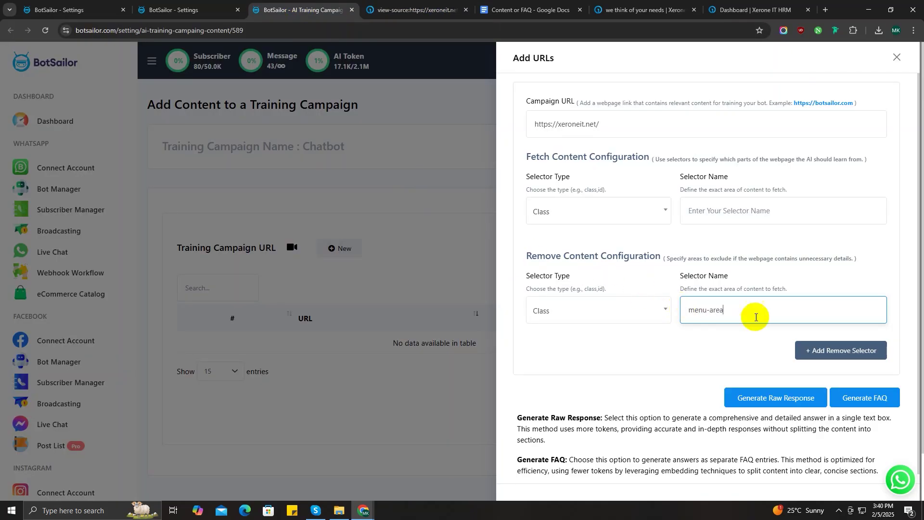
- Reset both the remove and fetch selector types to 'Select Selector'
left_click_drag(522, 254, 657, 262)
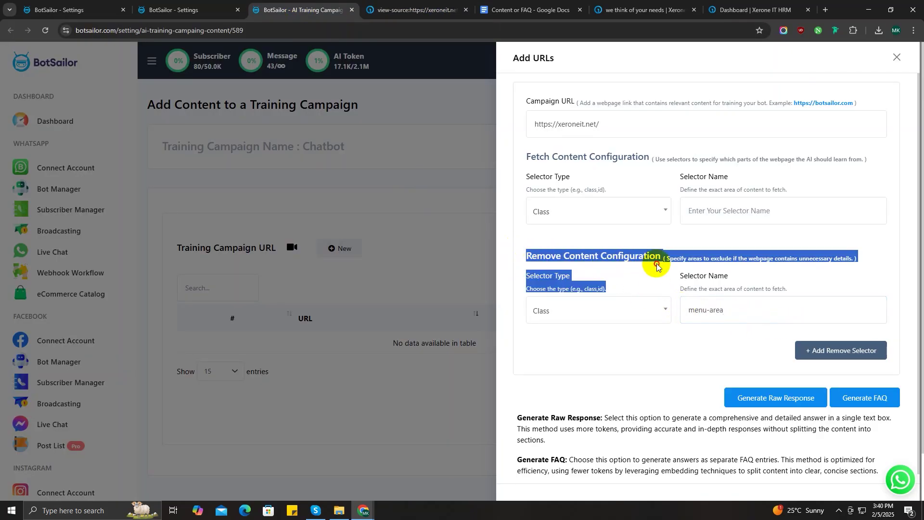
left_click(655, 274)
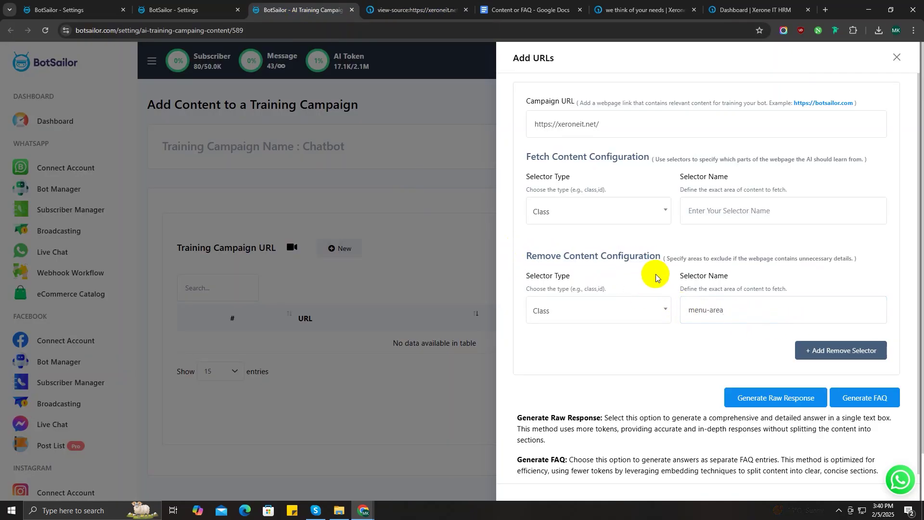
left_click(661, 310)
left_click(559, 352)
left_click(597, 212)
left_click(587, 236)
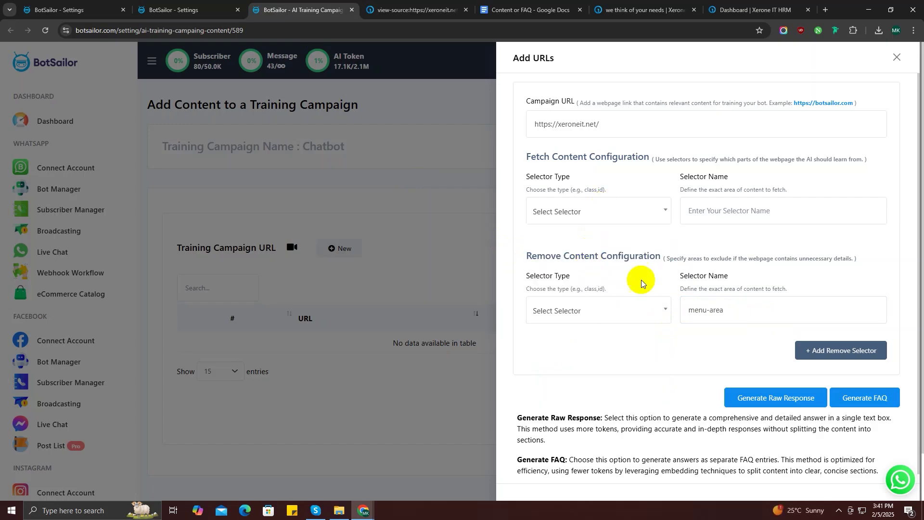
left_click_drag(727, 310, 656, 313)
- Delete 'menu-area' from Selector Name, generate the raw response, and add then remove an exclusion row
key("BackSpace")
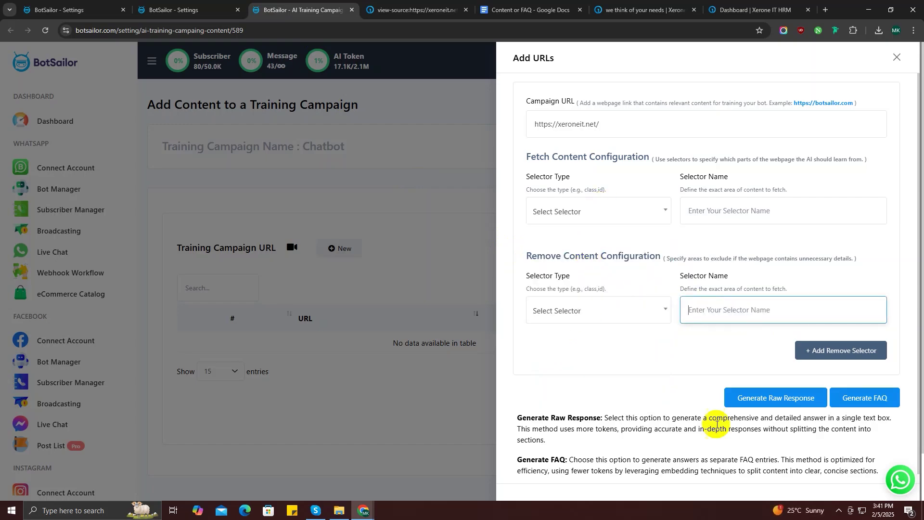
left_click(782, 399)
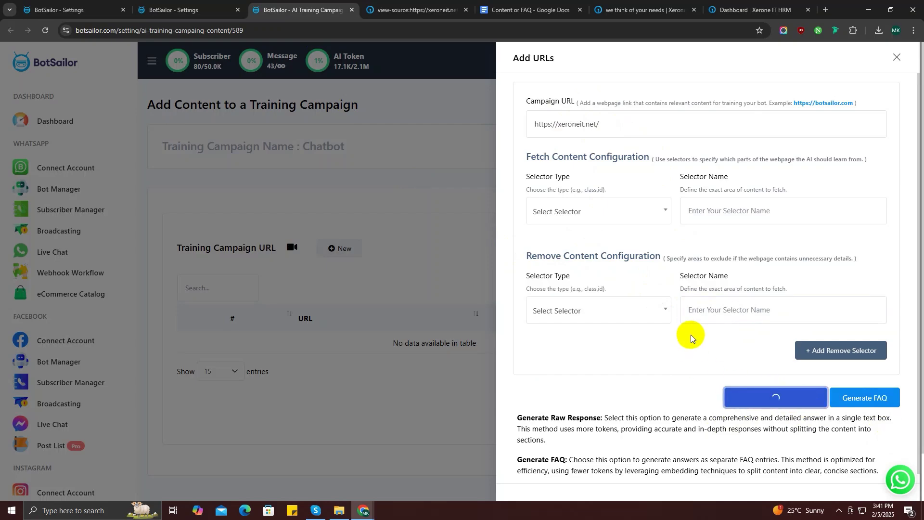
scroll(692, 335, "down", 1)
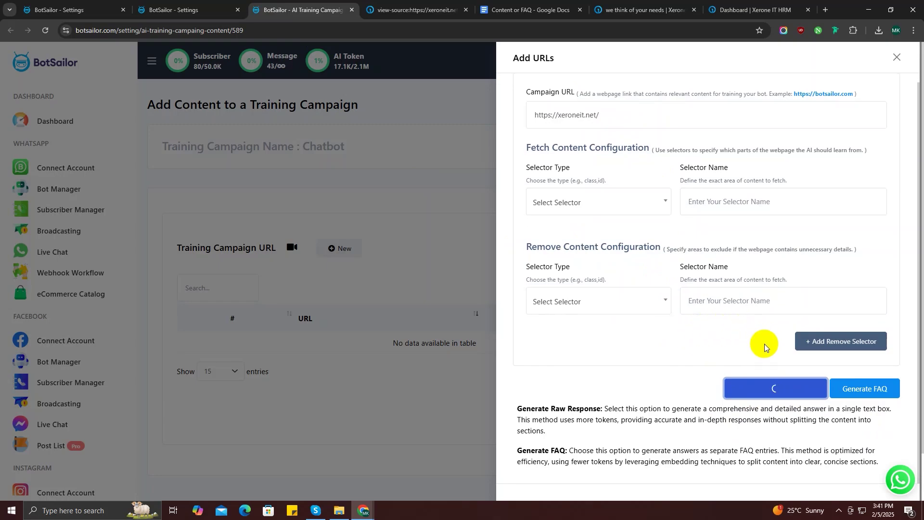
scroll(729, 315, "down", 1)
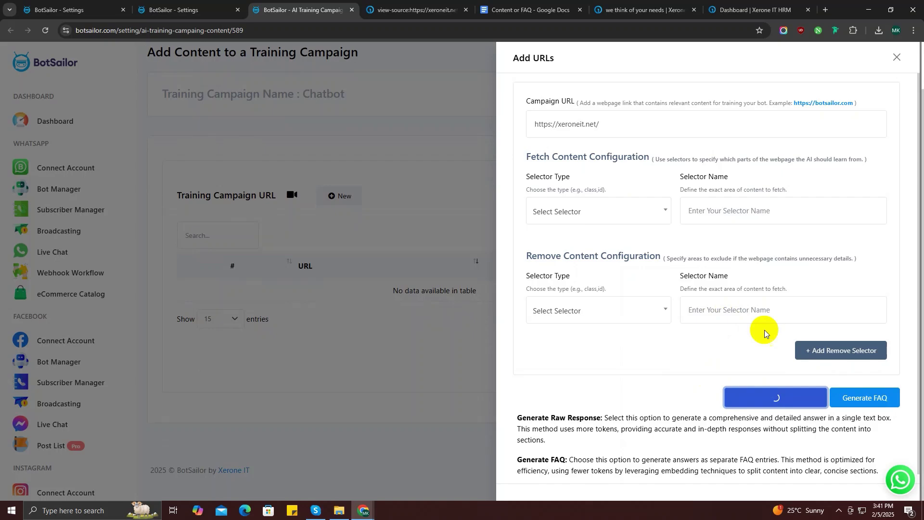
left_click(857, 350)
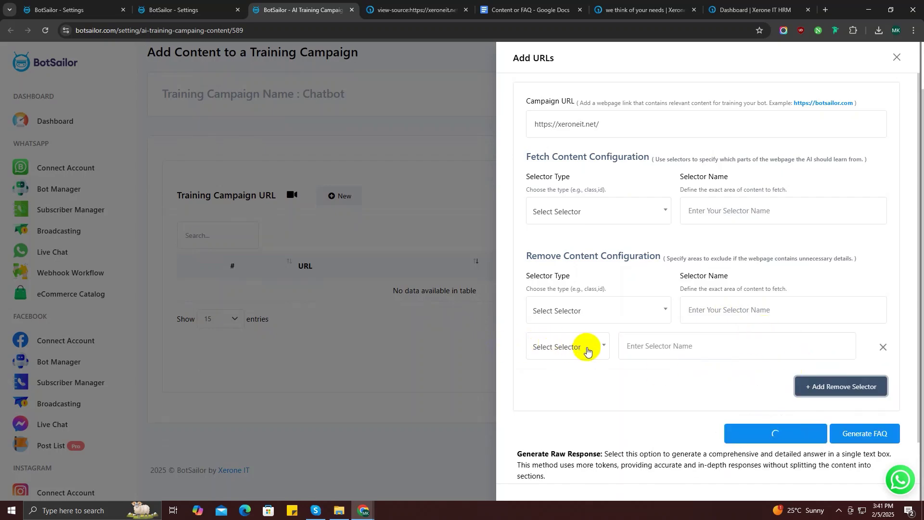
left_click(883, 347)
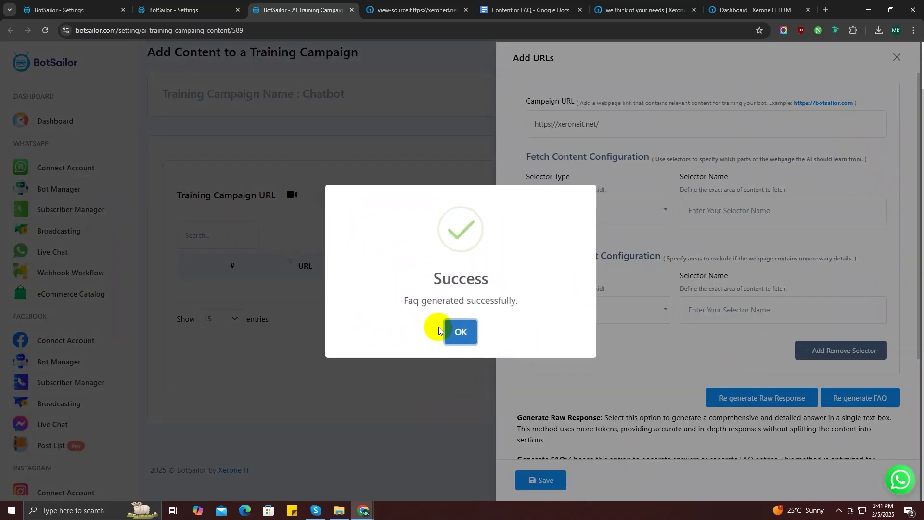
- Regenerate the xeroneit.net content as FAQ entries and review the generated FAQs
left_click(457, 331)
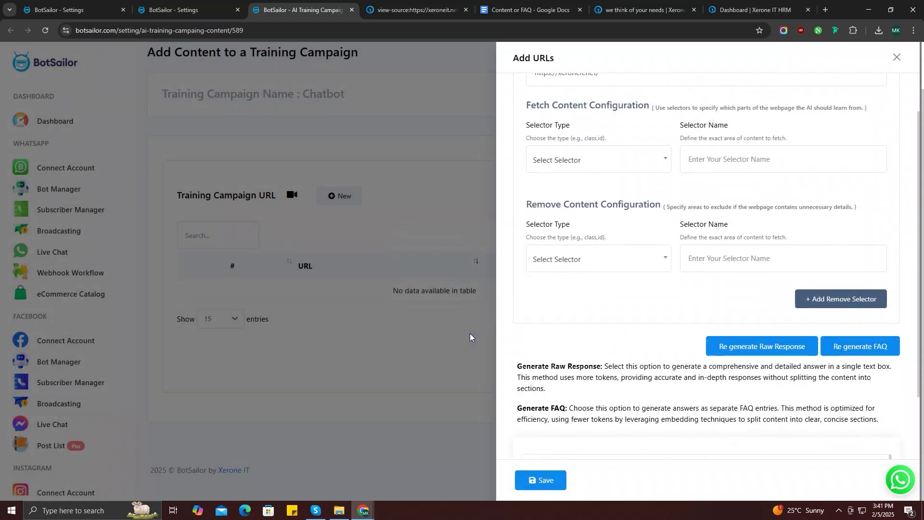
scroll(752, 333, "down", 3)
scroll(705, 392, "down", 6)
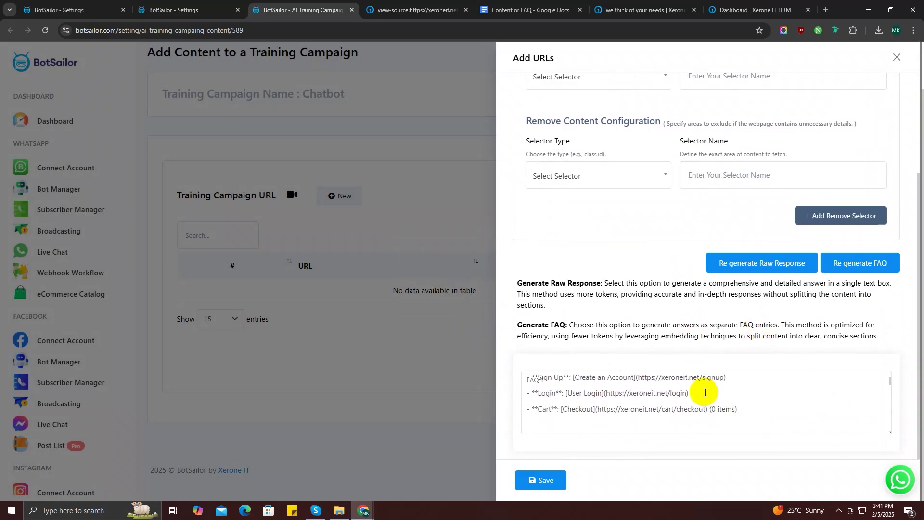
scroll(746, 314, "up", 2)
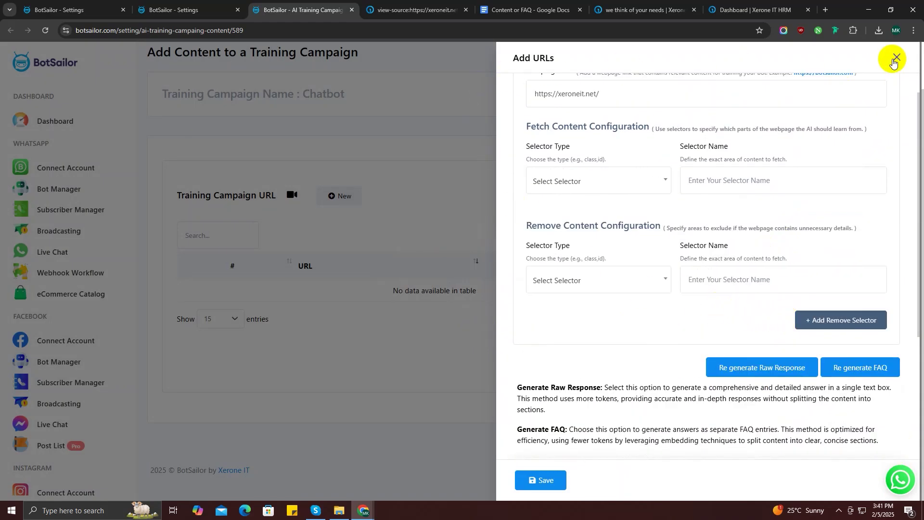
left_click(862, 367)
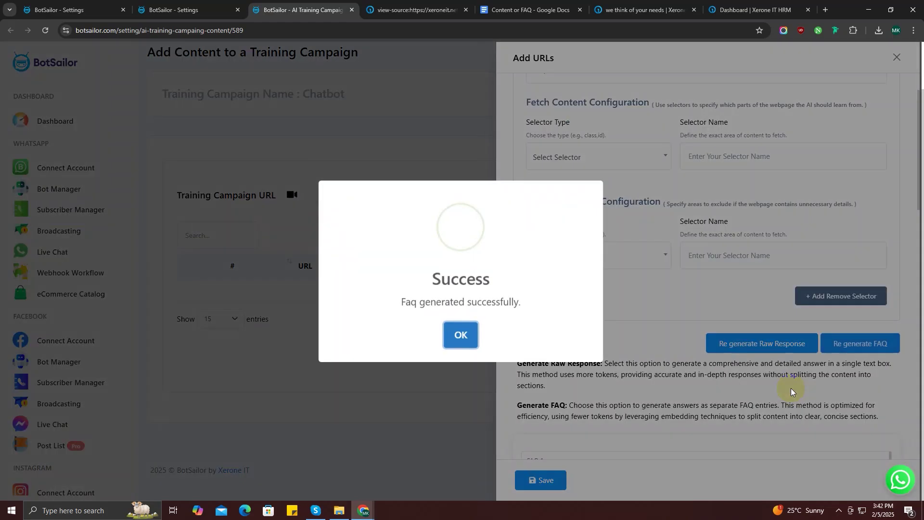
left_click(469, 329)
scroll(664, 337, "down", 8)
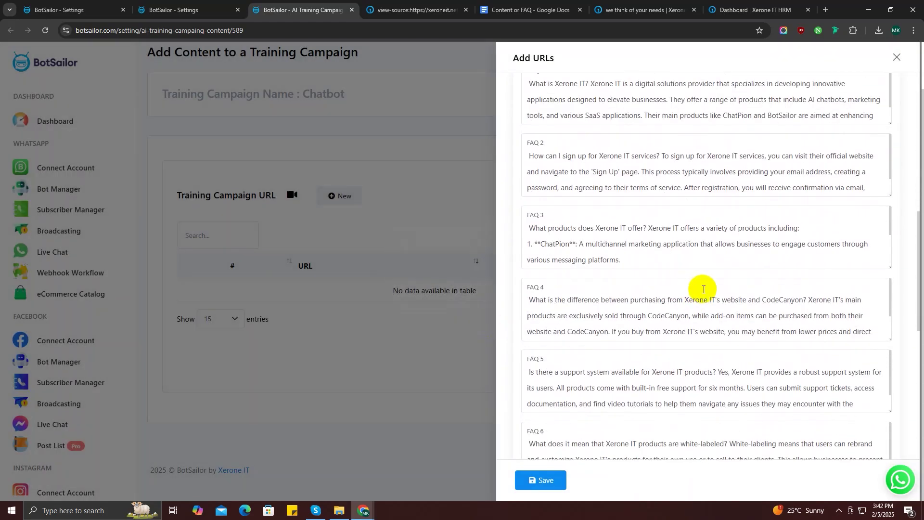
scroll(704, 289, "up", 2)
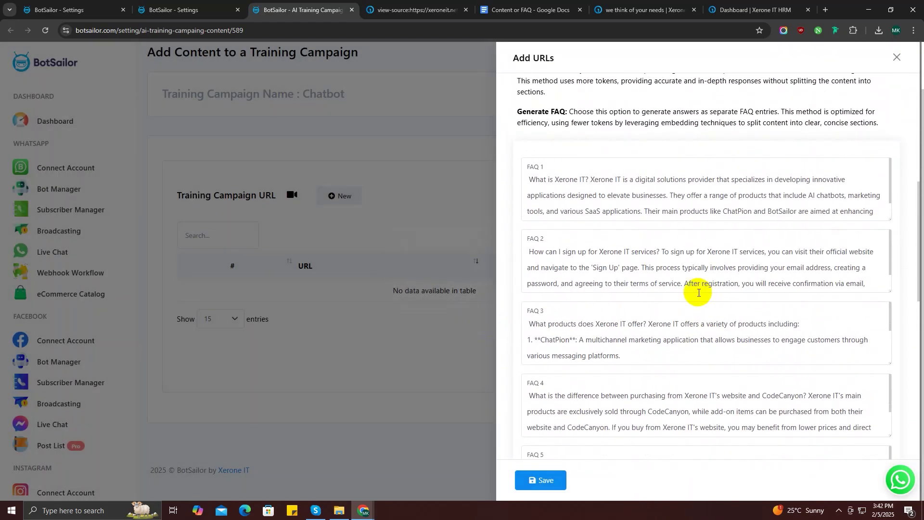
left_click_drag(546, 318, 496, 314)
left_click(552, 310)
left_click_drag(553, 241, 493, 232)
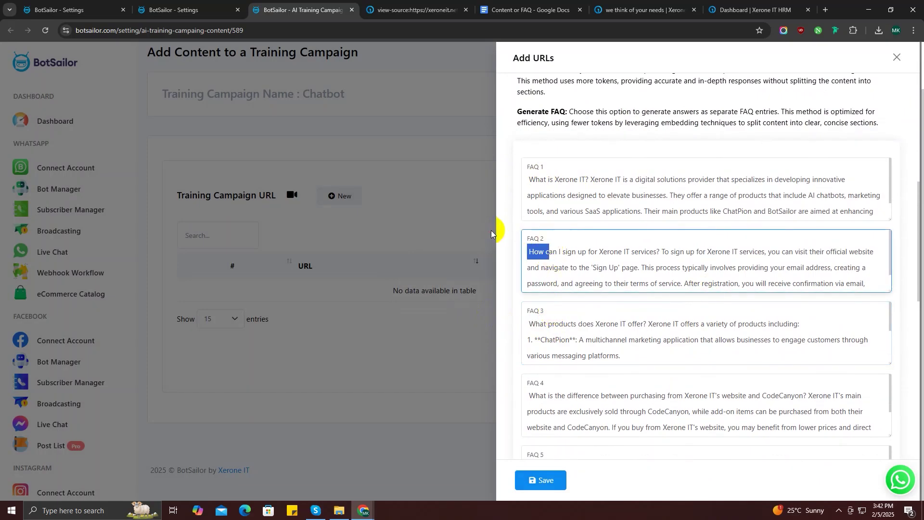
left_click_drag(554, 208, 541, 159)
left_click(656, 219)
scroll(676, 271, "up", 3)
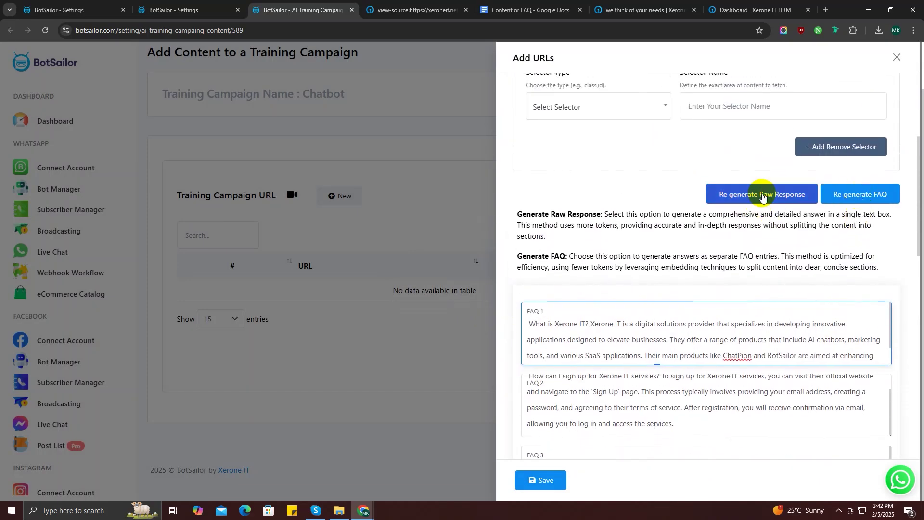
left_click(763, 195)
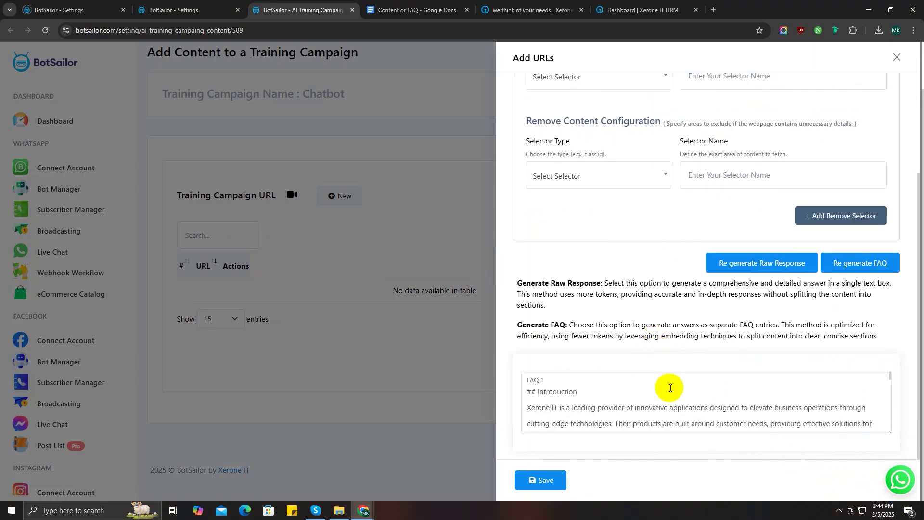
scroll(670, 388, "down", 2)
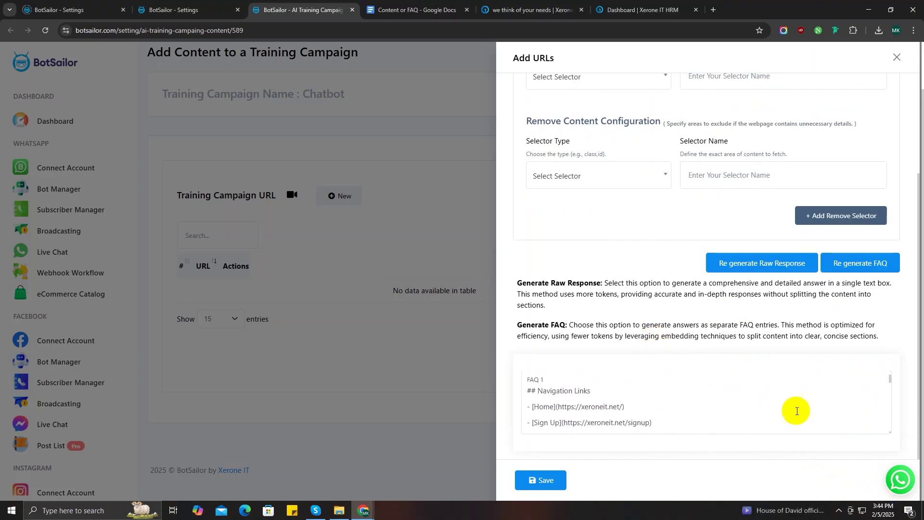
left_click_drag(891, 432, 896, 474)
scroll(780, 337, "down", 3)
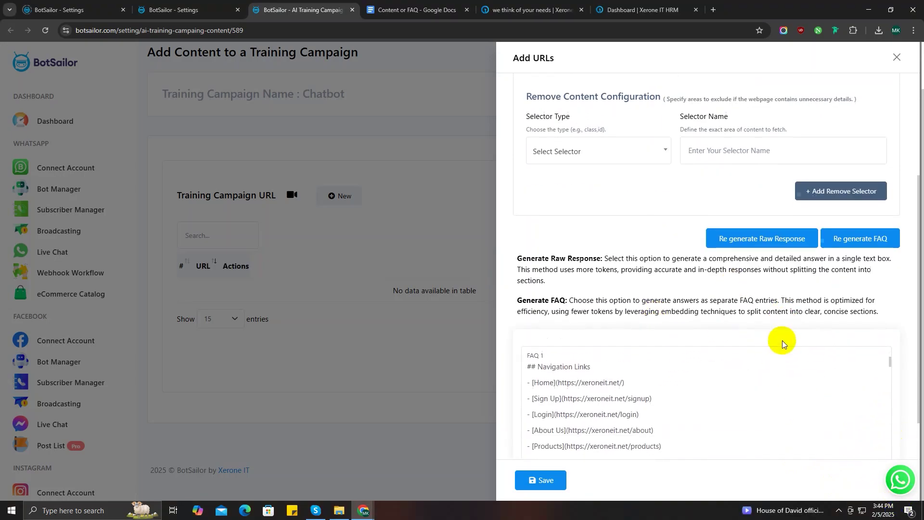
scroll(752, 359, "down", 3)
scroll(746, 369, "down", 3)
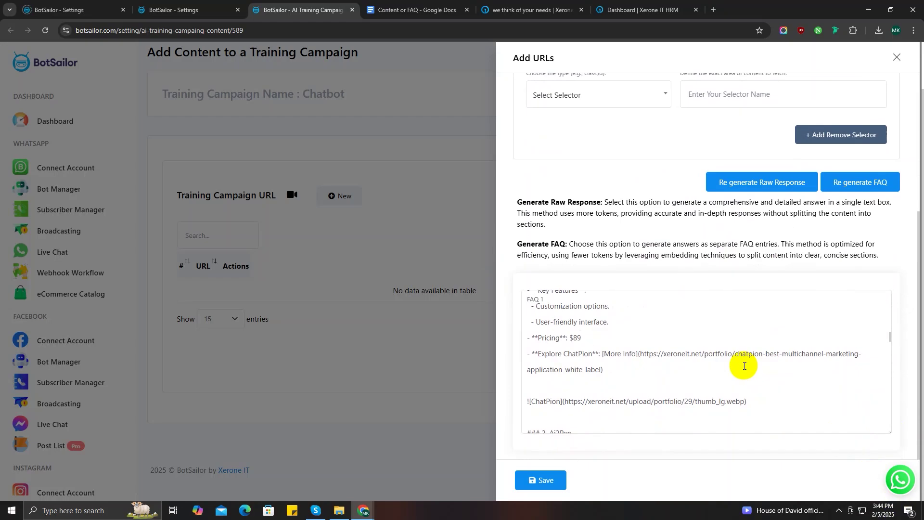
left_click(545, 481)
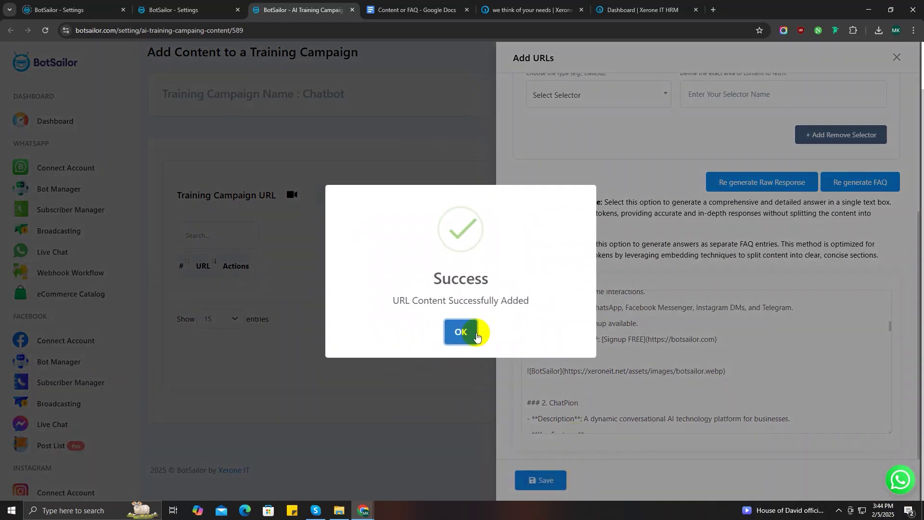
left_click(477, 336)
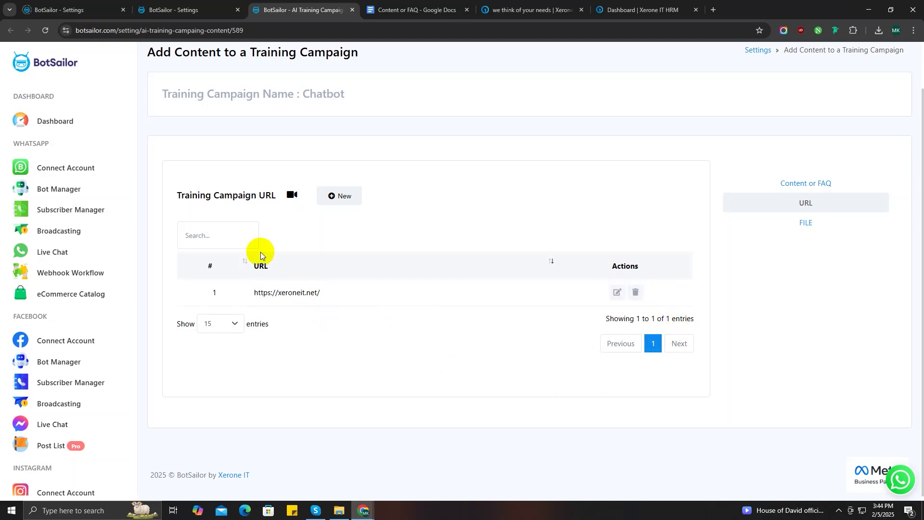
left_click(340, 200)
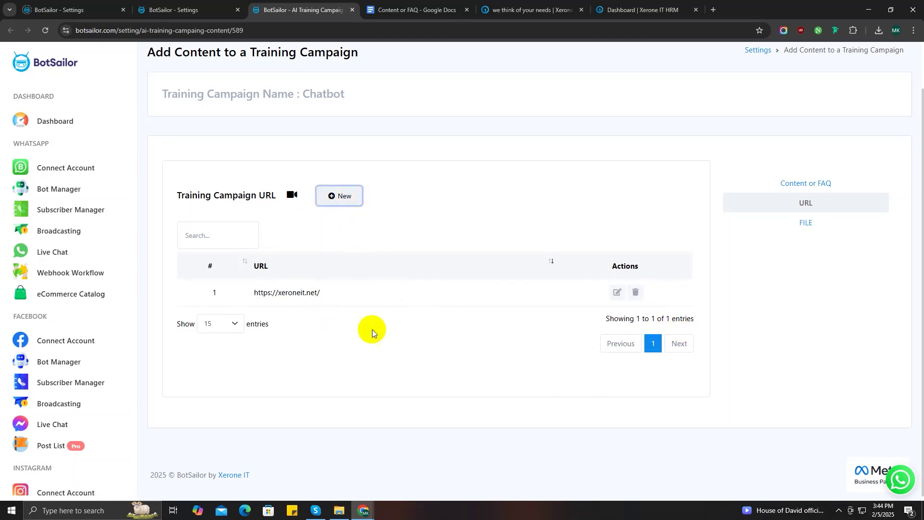
left_click(340, 196)
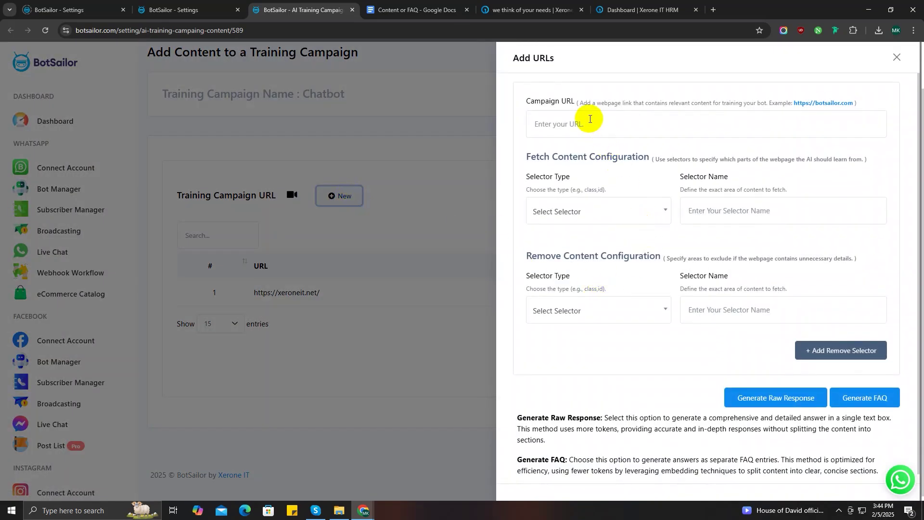
left_click(530, 10)
left_click(183, 113)
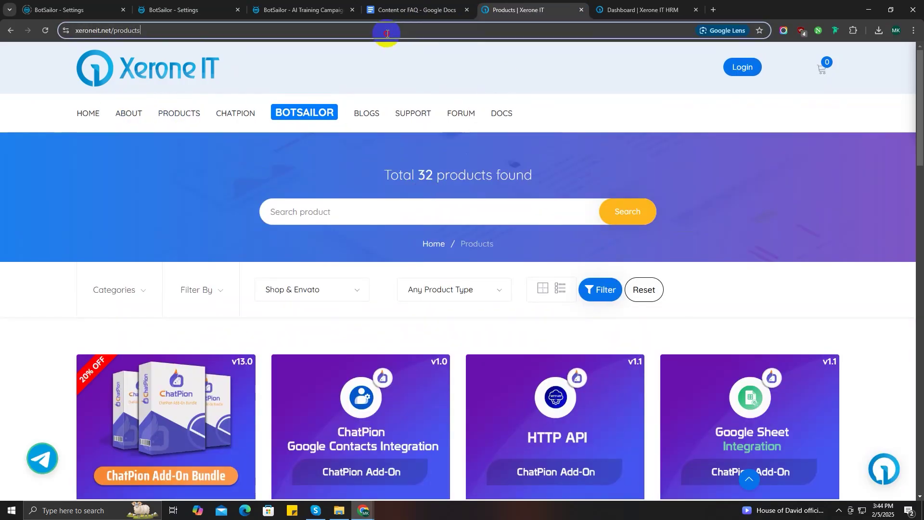
left_click(108, 31)
key("ctrl+c")
left_click(299, 10)
left_click(589, 127)
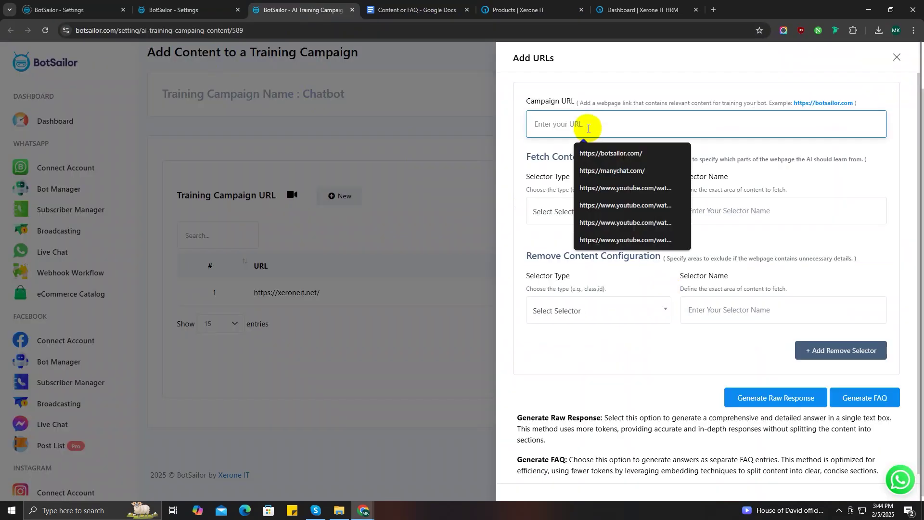
key("ctrl+v")
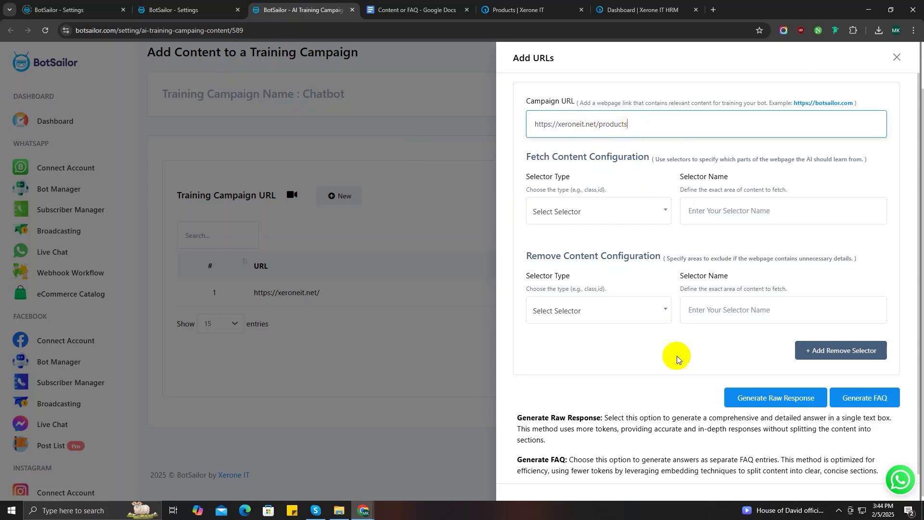
scroll(716, 369, "down", 1)
left_click(760, 395)
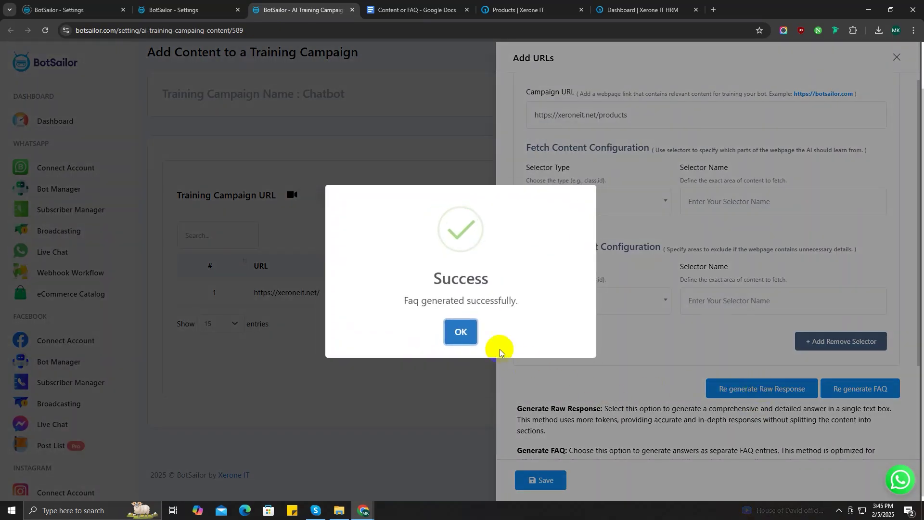
left_click(461, 332)
scroll(571, 476, "down", 3)
left_click(563, 480)
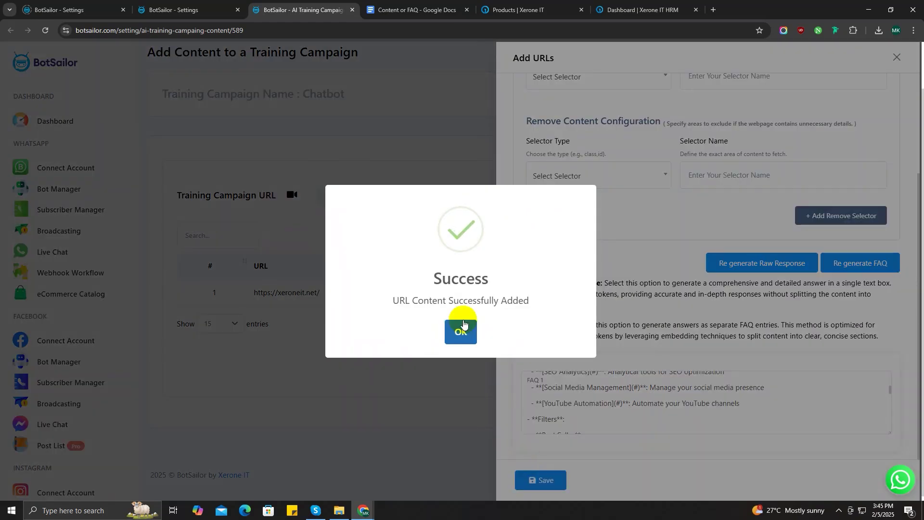
left_click(460, 332)
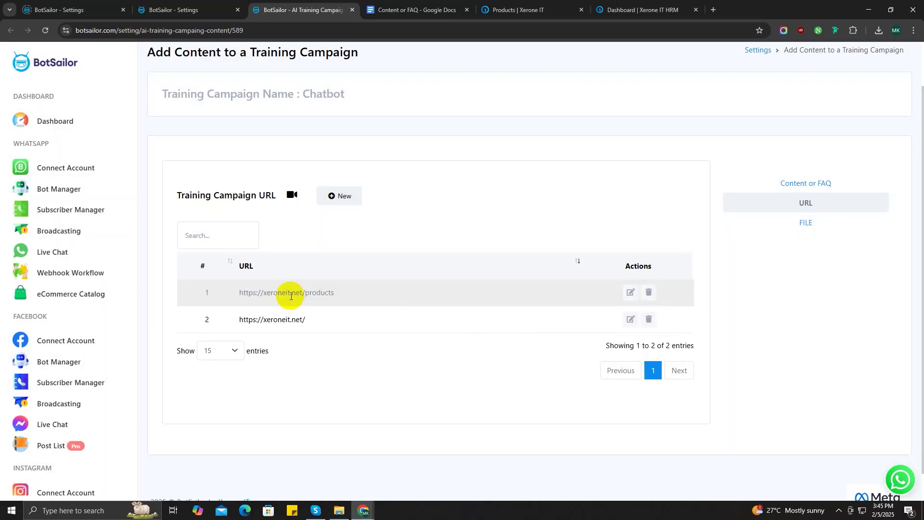
- Add the ChatPion Add-on Bundle portfolio page as a URL source, generating its content and saving it
left_click(339, 196)
key("ctrl+5")
scroll(269, 298, "down", 1)
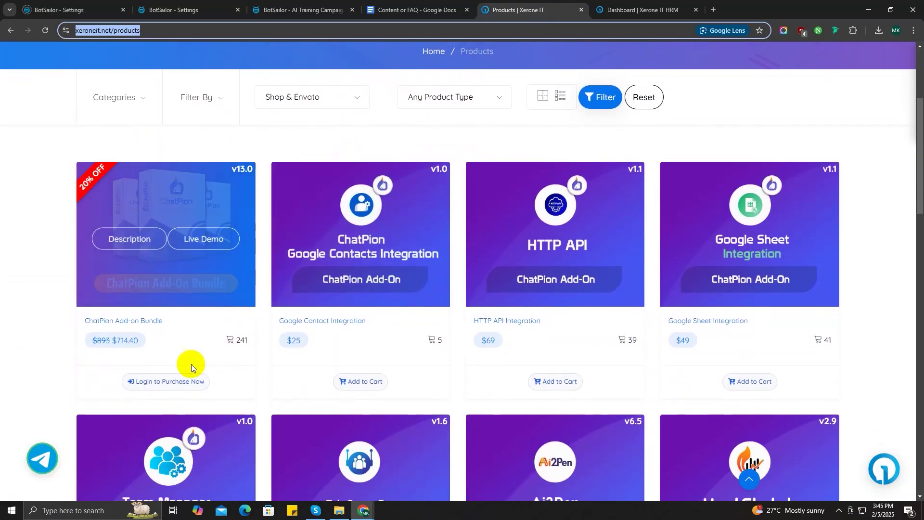
left_click(151, 320)
scroll(458, 216, "down", 5)
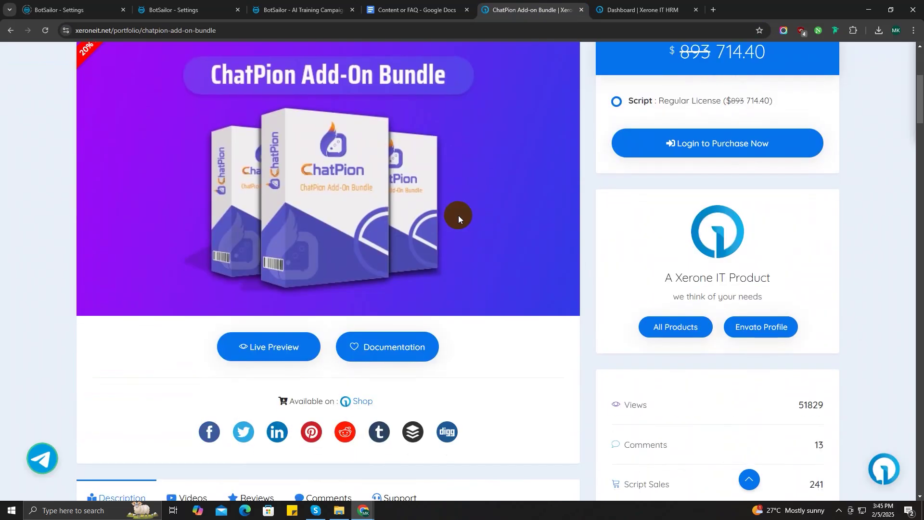
scroll(459, 215, "up", 5)
left_click(243, 30)
key("ctrl+c")
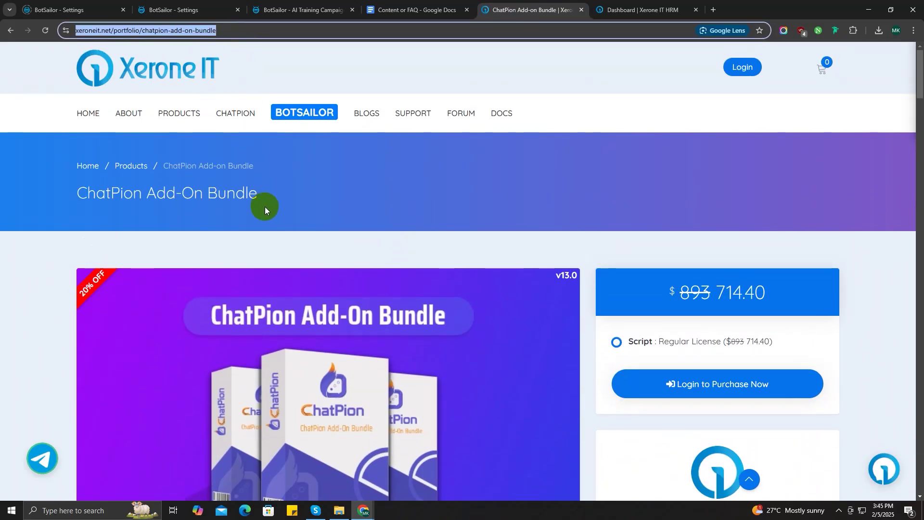
key("ctrl+3")
left_click(569, 124)
key("ctrl+v")
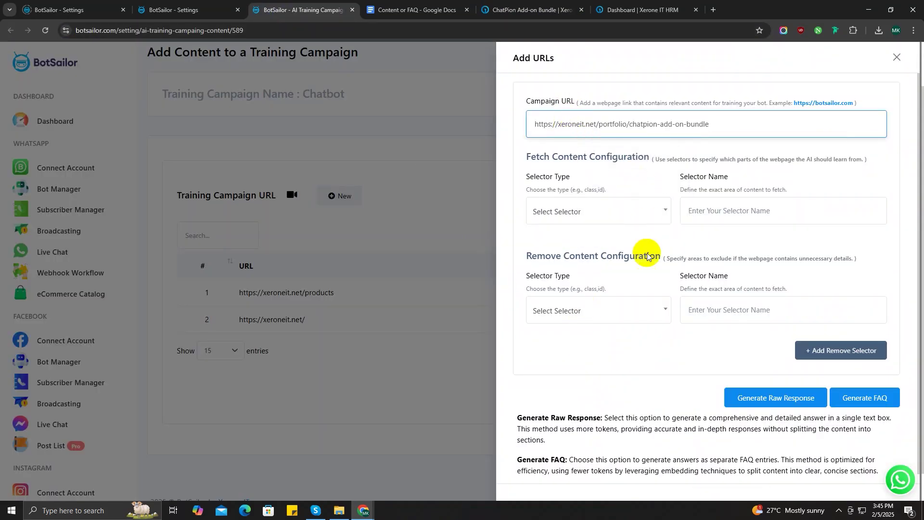
left_click(801, 399)
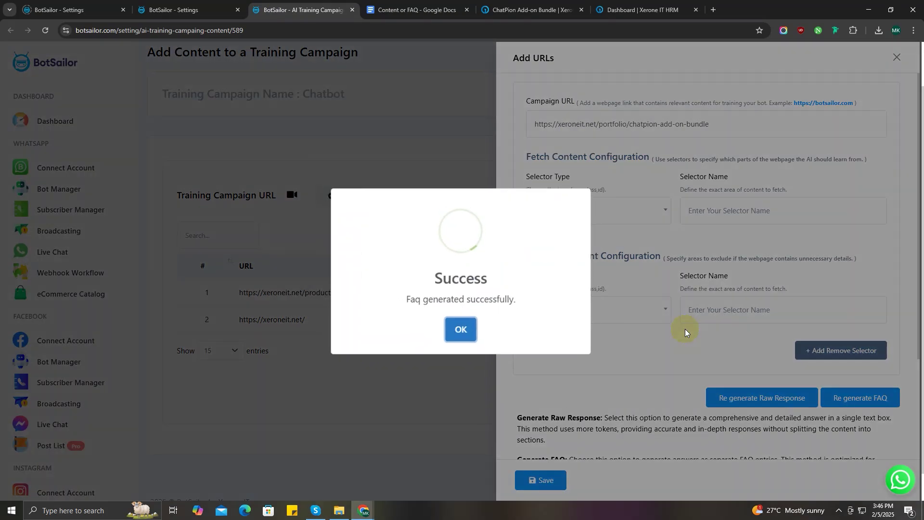
left_click(461, 331)
scroll(703, 404, "down", 10)
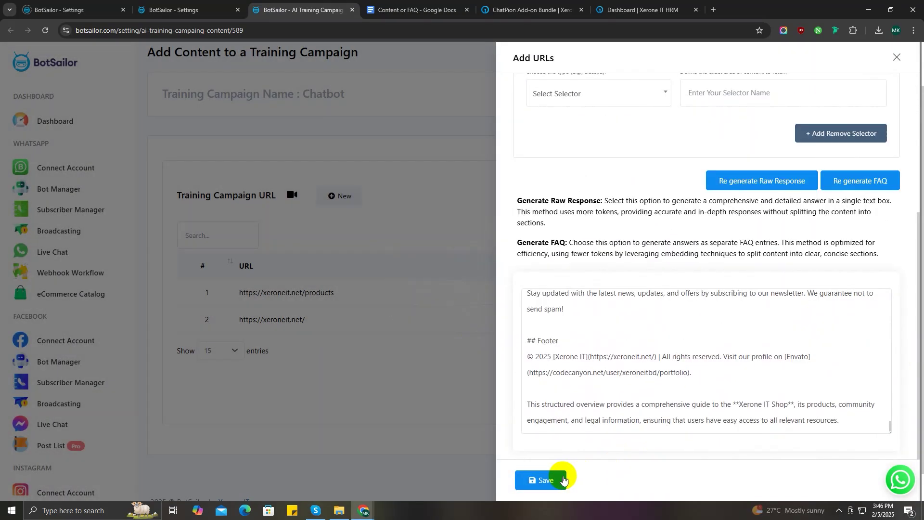
left_click(551, 471)
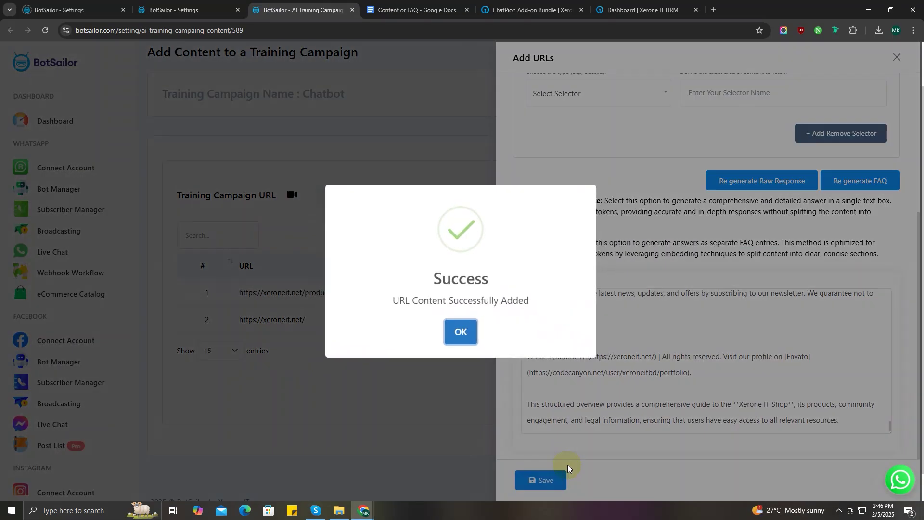
left_click(461, 329)
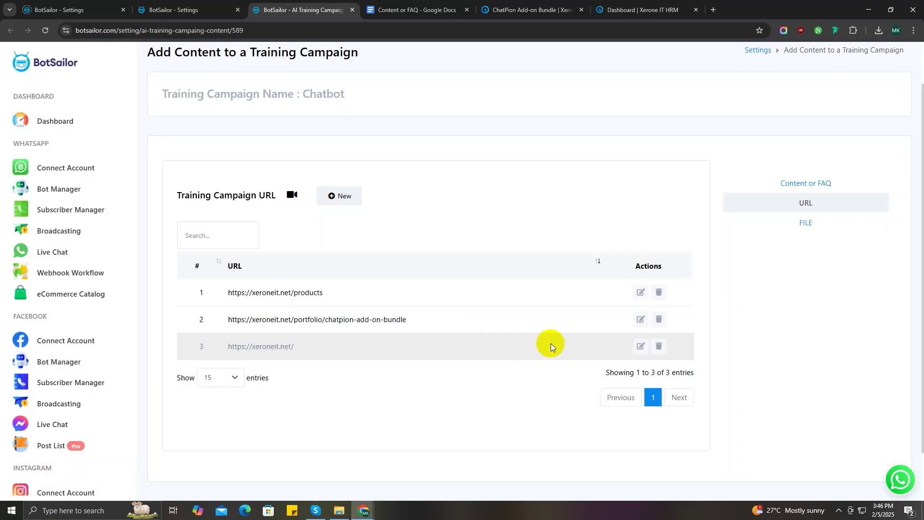
scroll(362, 167, "down", 1)
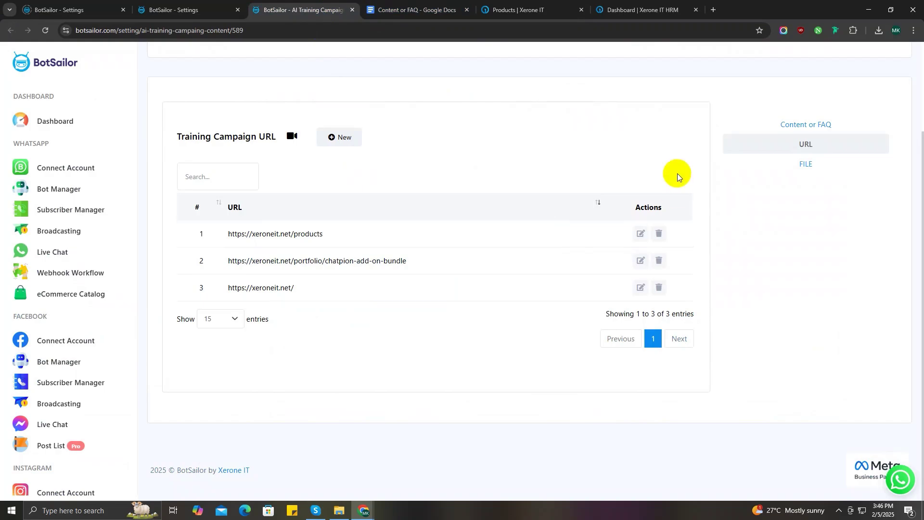
- Start a new file source and upload Content or FAQ.pdf from Downloads
left_click(803, 165)
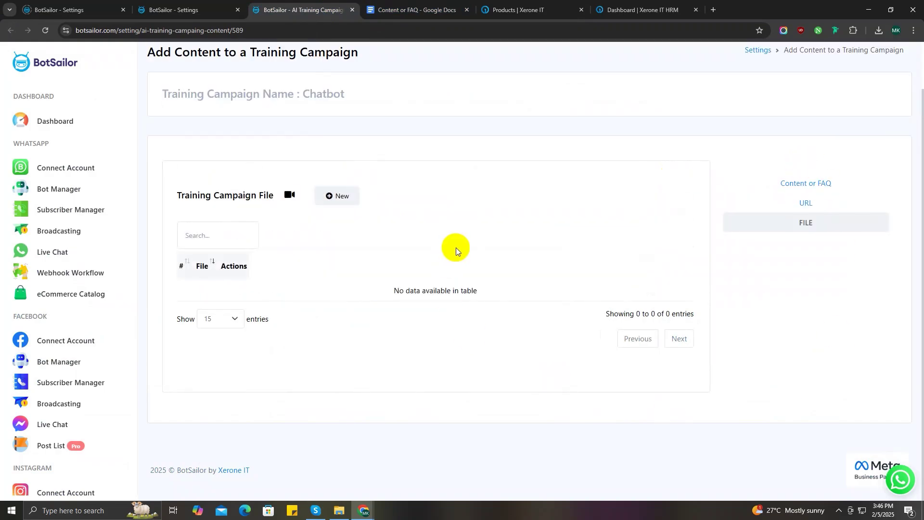
left_click(337, 195)
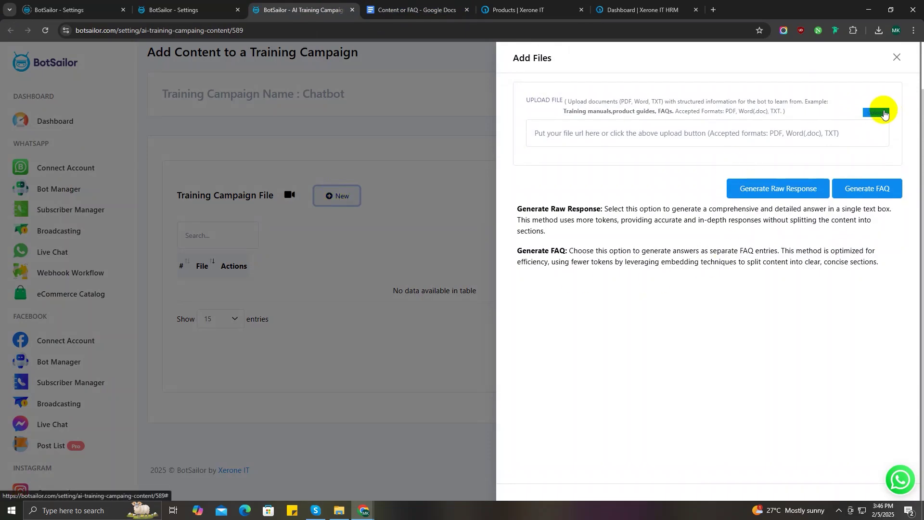
left_click(613, 138)
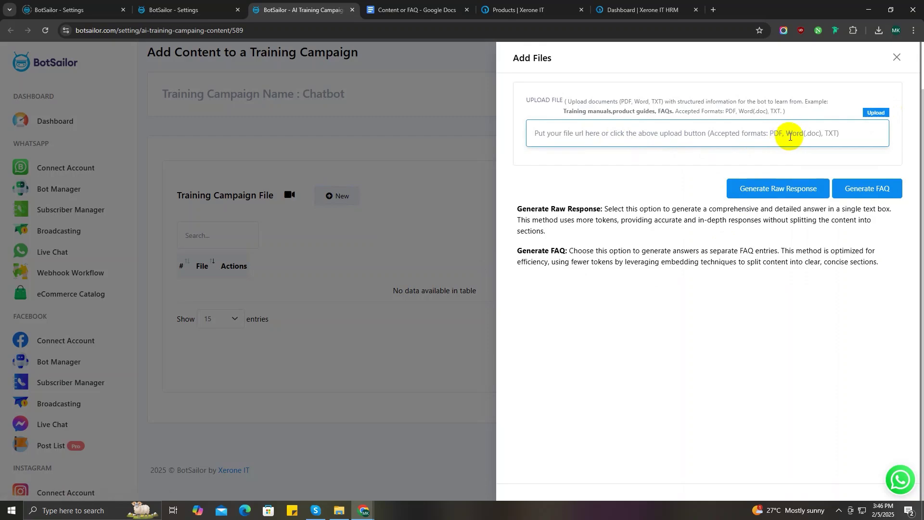
left_click(876, 112)
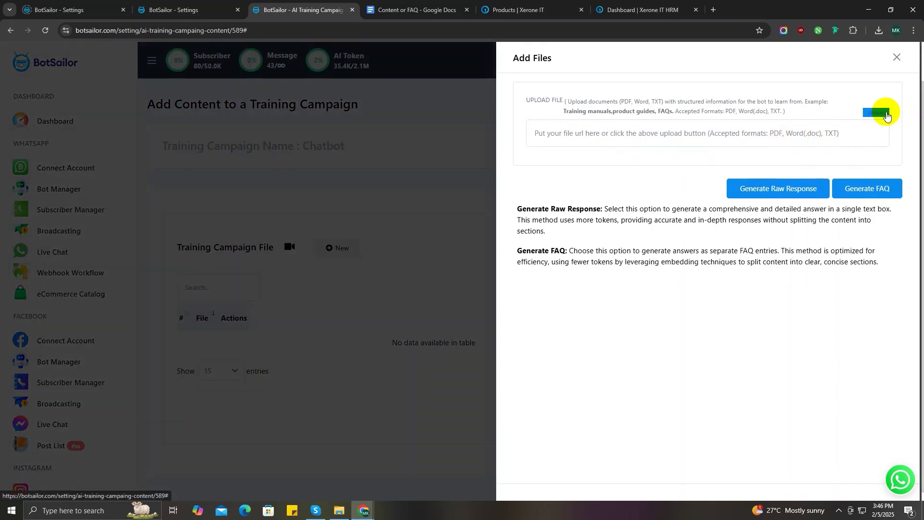
left_click(772, 161)
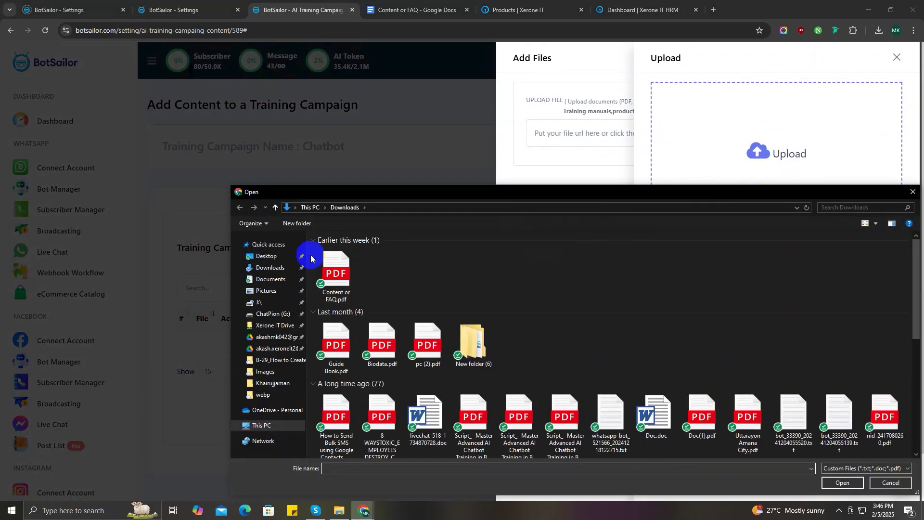
double_click(338, 279)
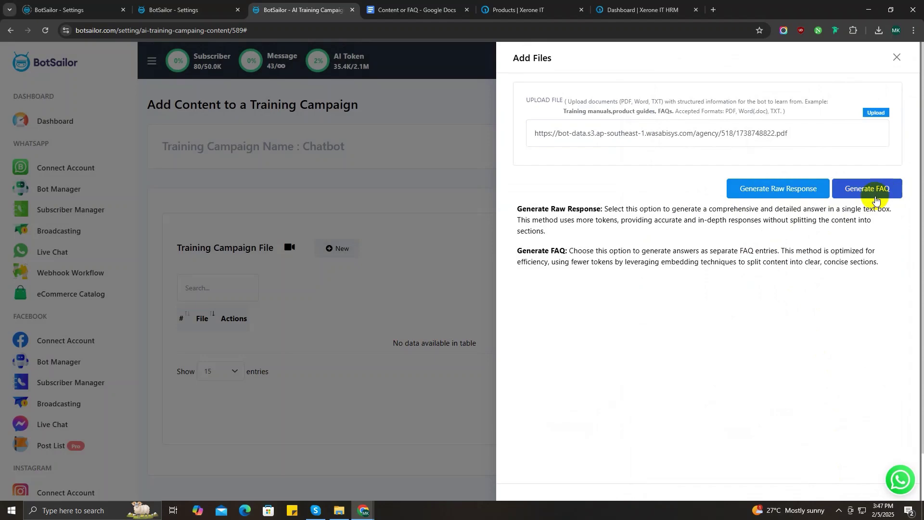
- Generate FAQ entries from the PDF and save it as a training source
left_click(776, 190)
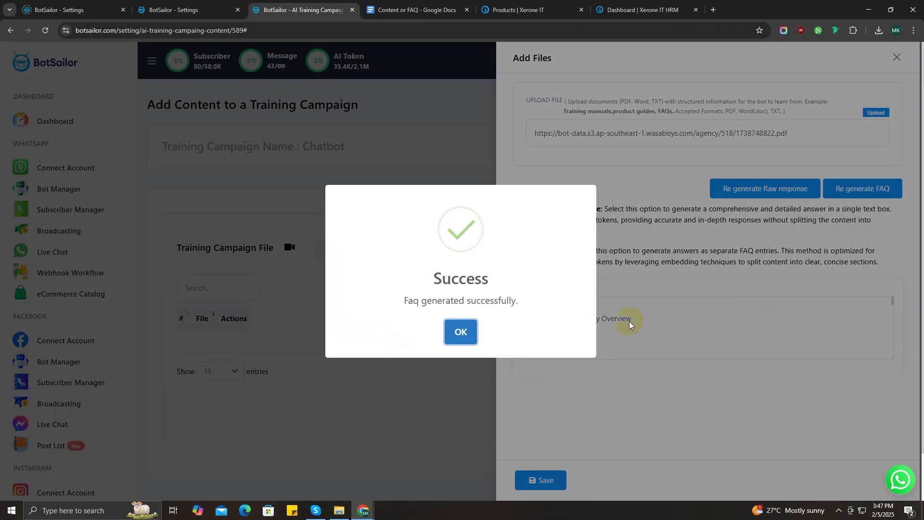
left_click(460, 331)
left_click(540, 480)
left_click(463, 333)
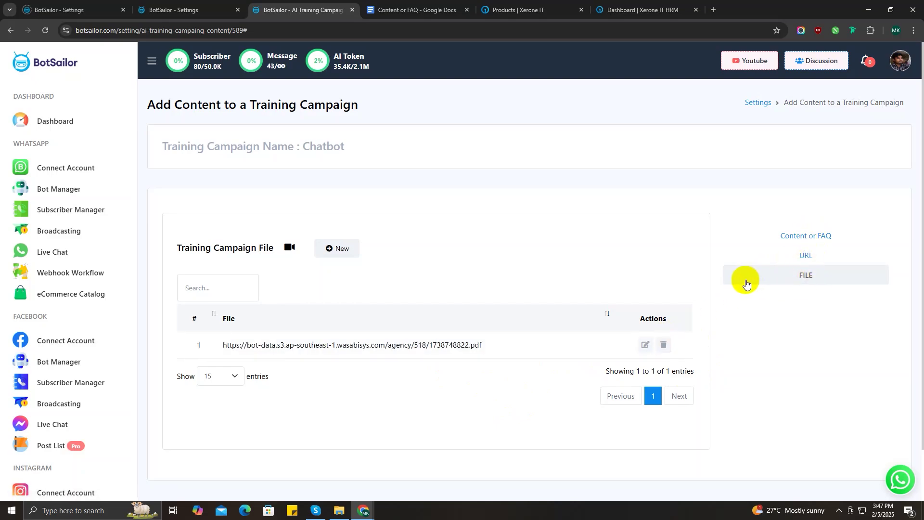
- Delete the uploaded PDF file row and return to the three-entry URL list
left_click(661, 345)
left_click(434, 345)
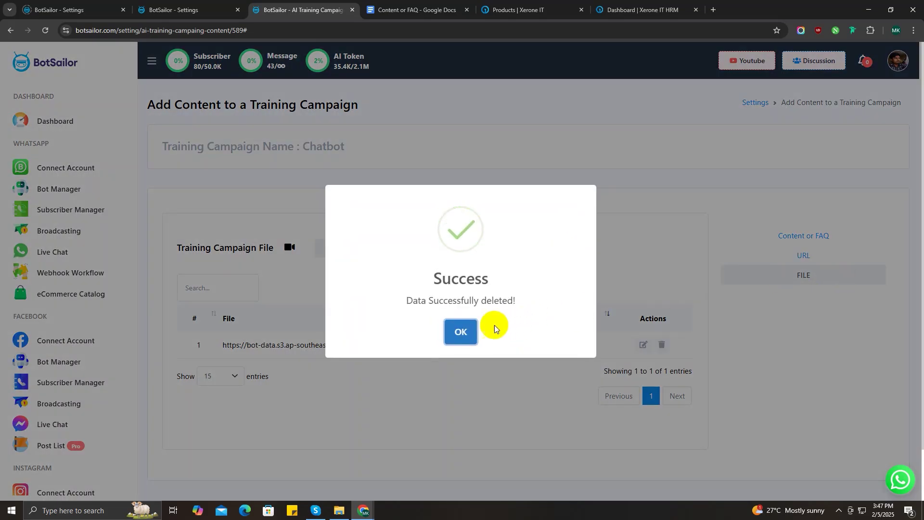
left_click(462, 331)
left_click(824, 255)
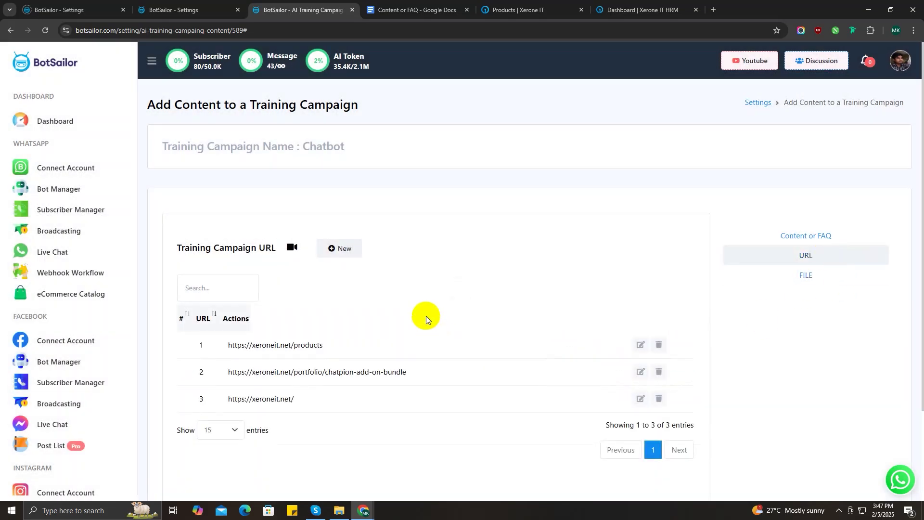
scroll(427, 317, "down", 2)
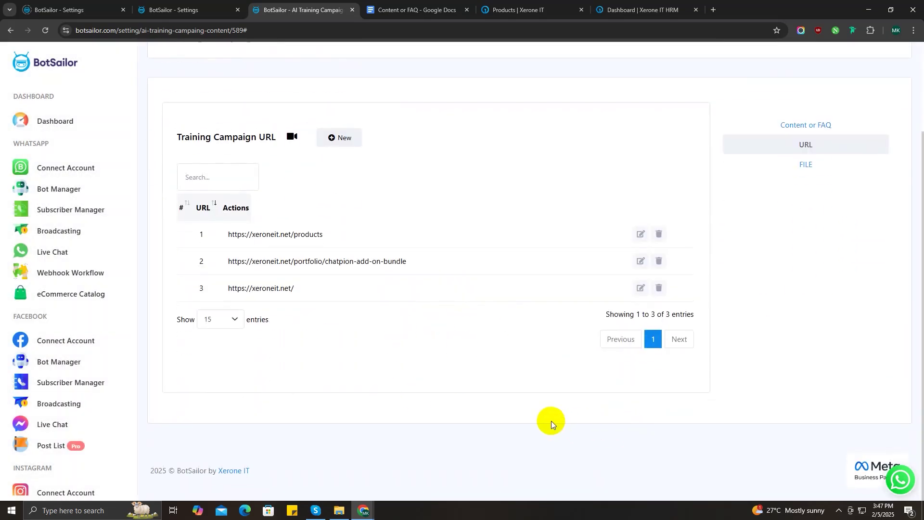
scroll(551, 421, "up", 2)
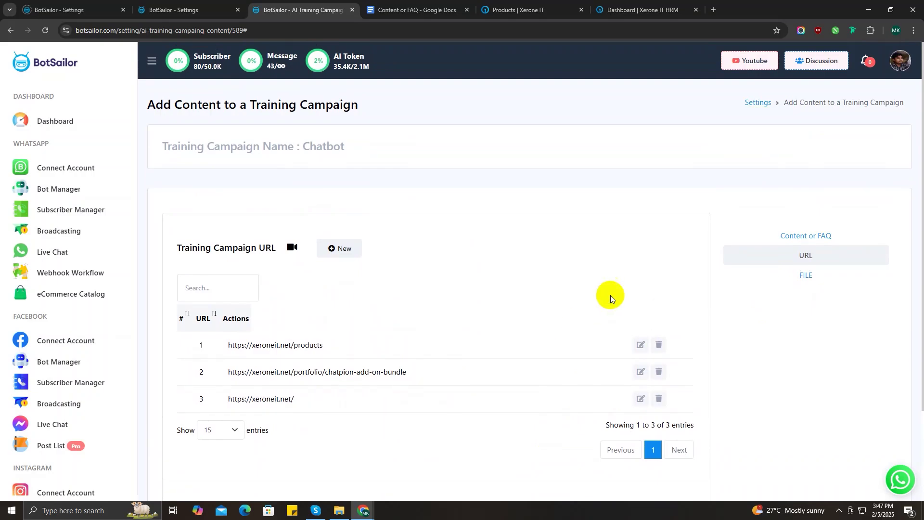